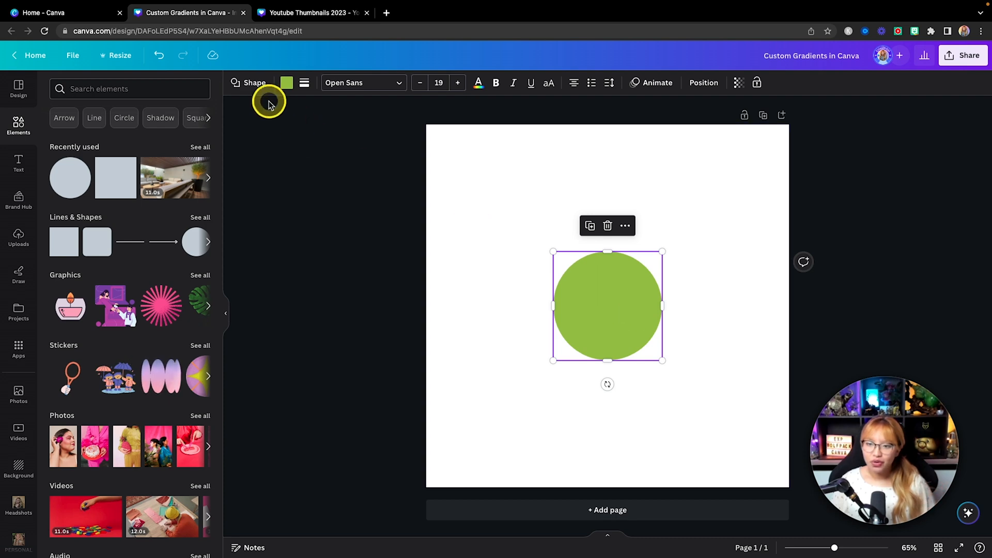
Change the green circle's fill from a solid colour to a gradient.
click(286, 83)
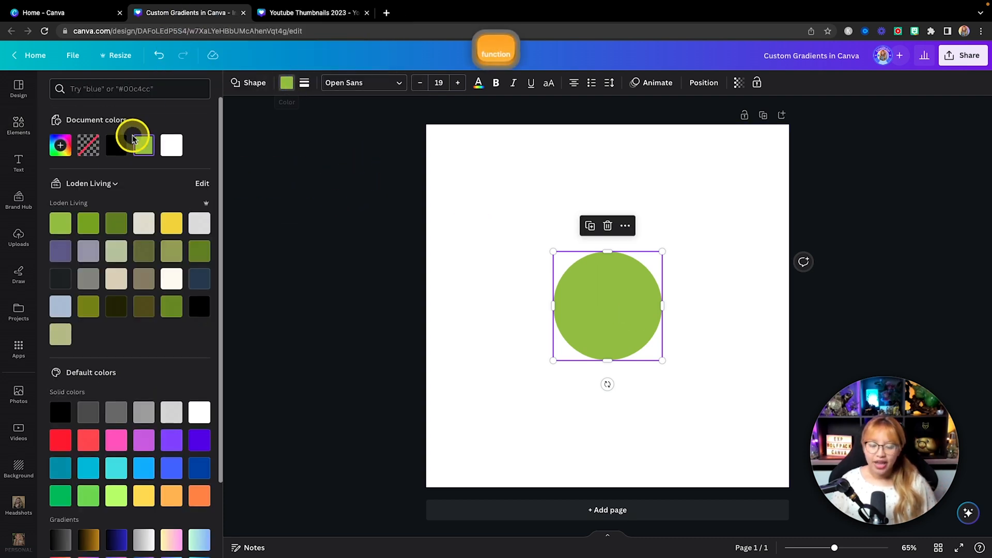
mouse_move(144, 146)
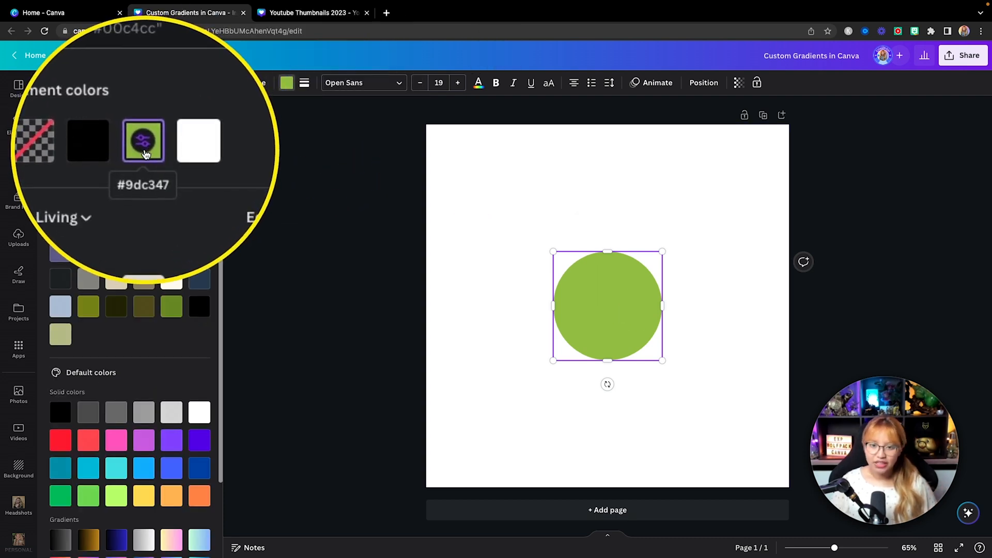
click(145, 147)
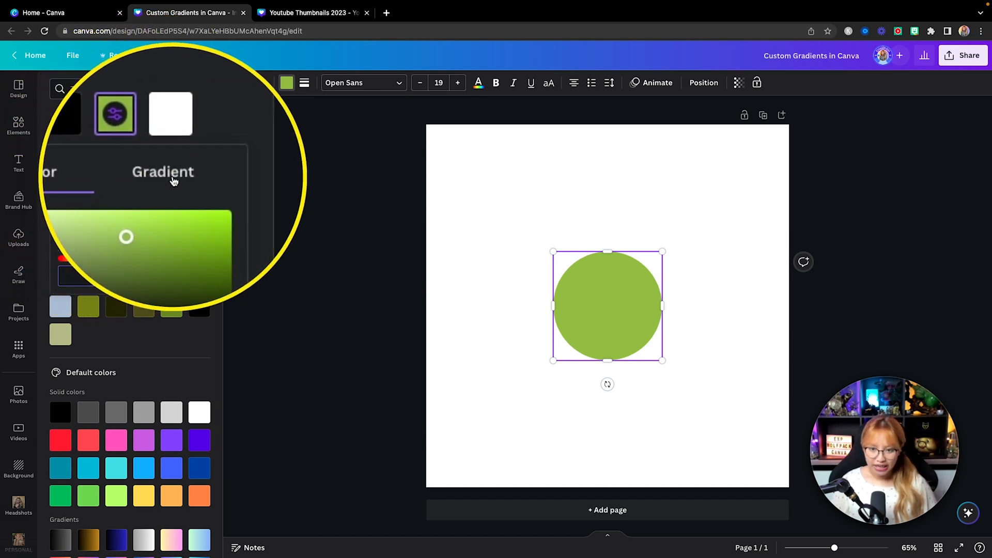
click(174, 180)
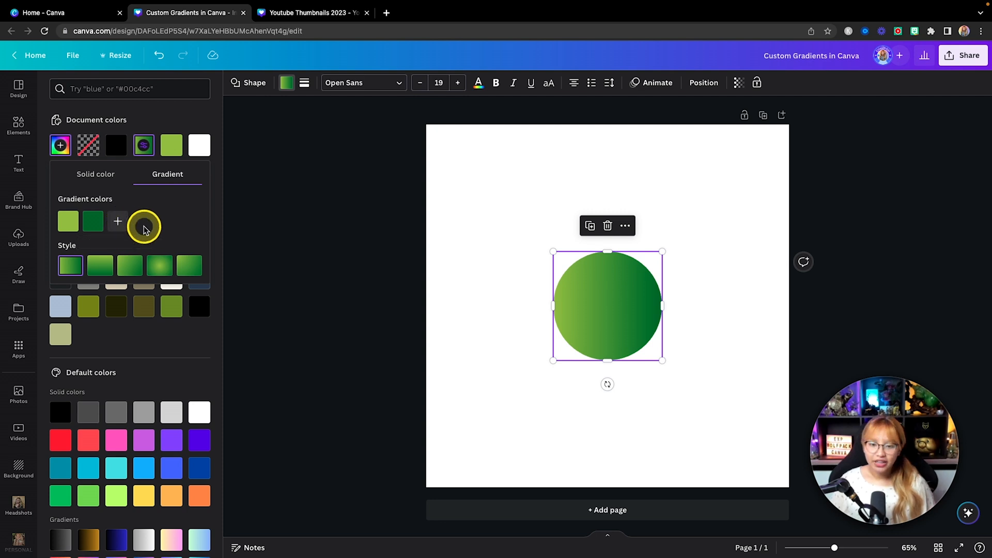
Add a third gradient colour to the circle and set it to black, #000000.
click(118, 222)
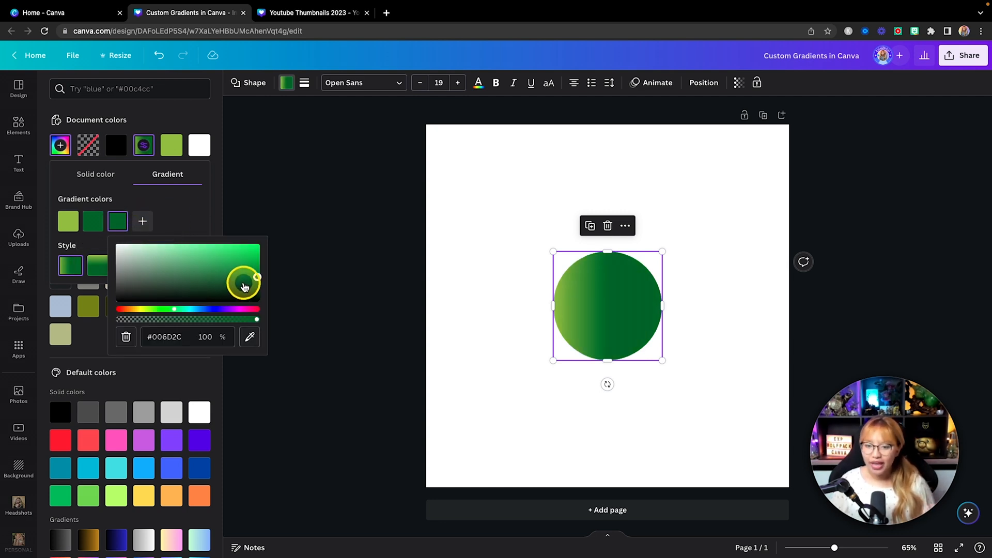
drag(244, 286, 255, 300)
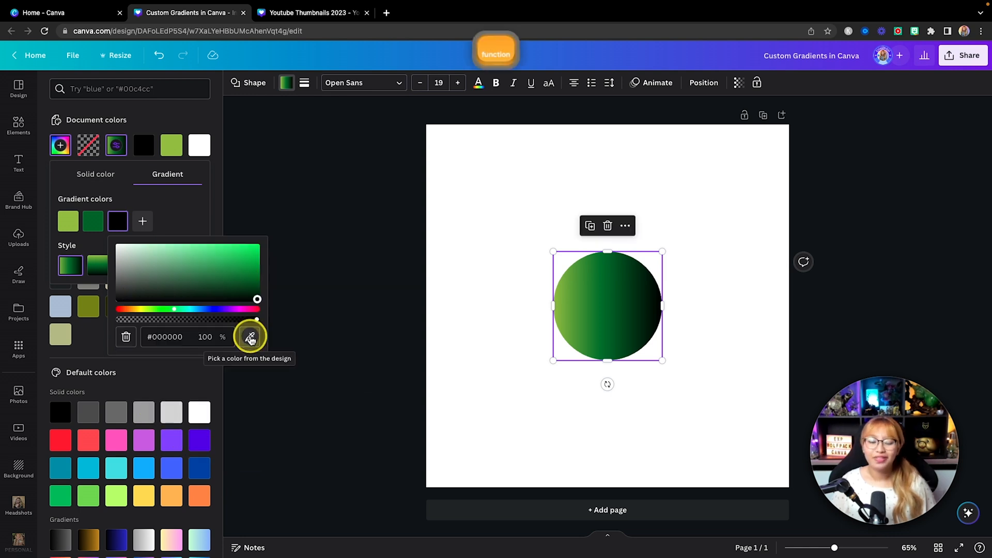
click(249, 337)
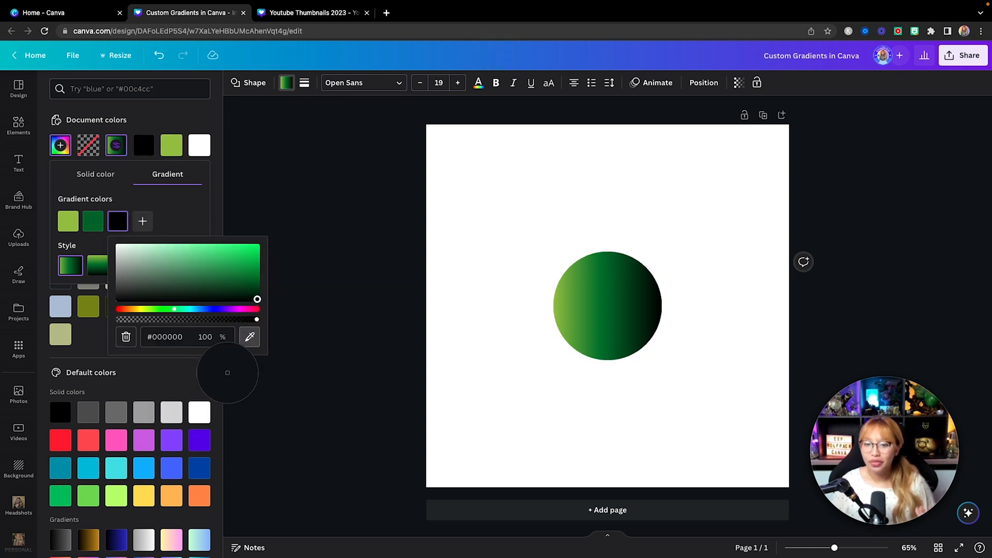
click(123, 223)
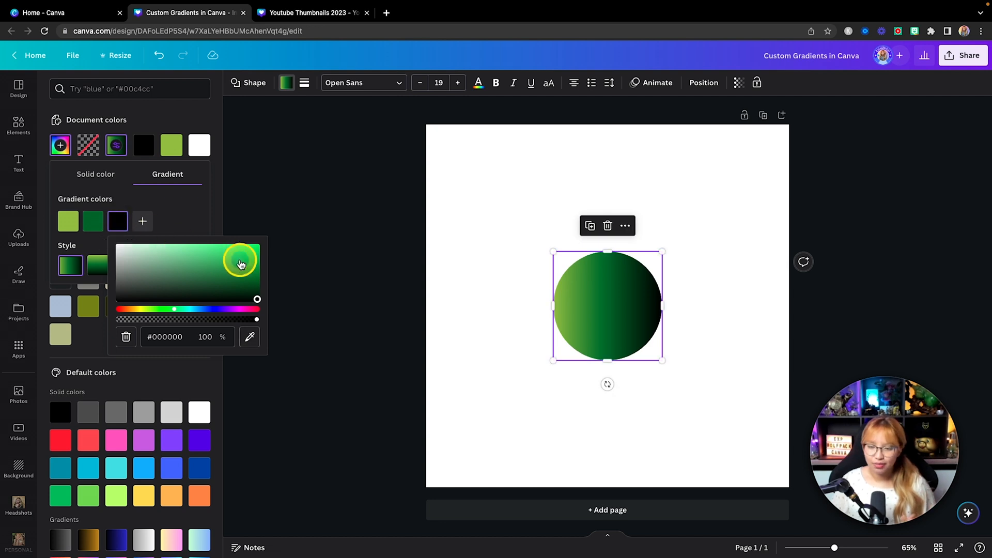
click(183, 224)
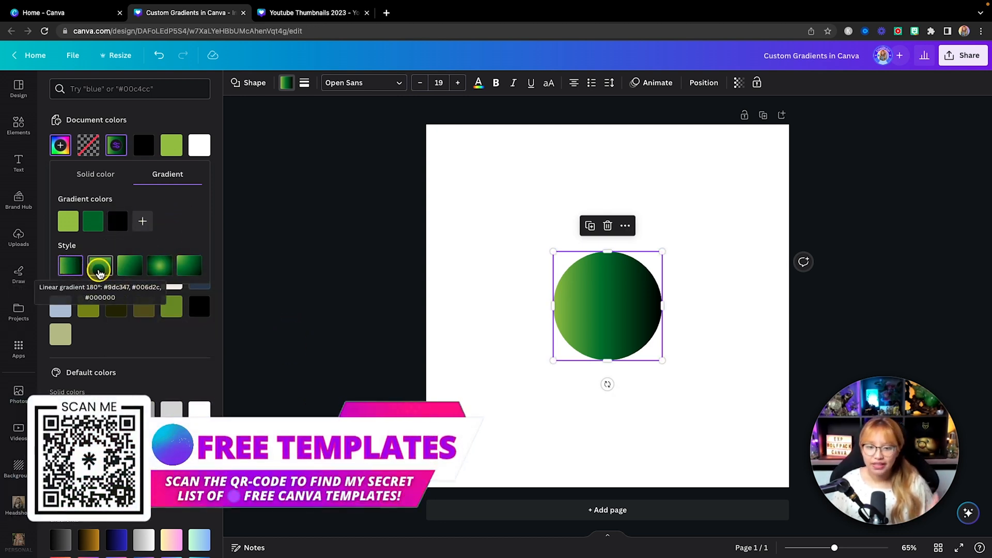
Try the other gradient styles on the circle, ending with the radial gradient that starts in the upper-left corner.
click(99, 272)
click(121, 267)
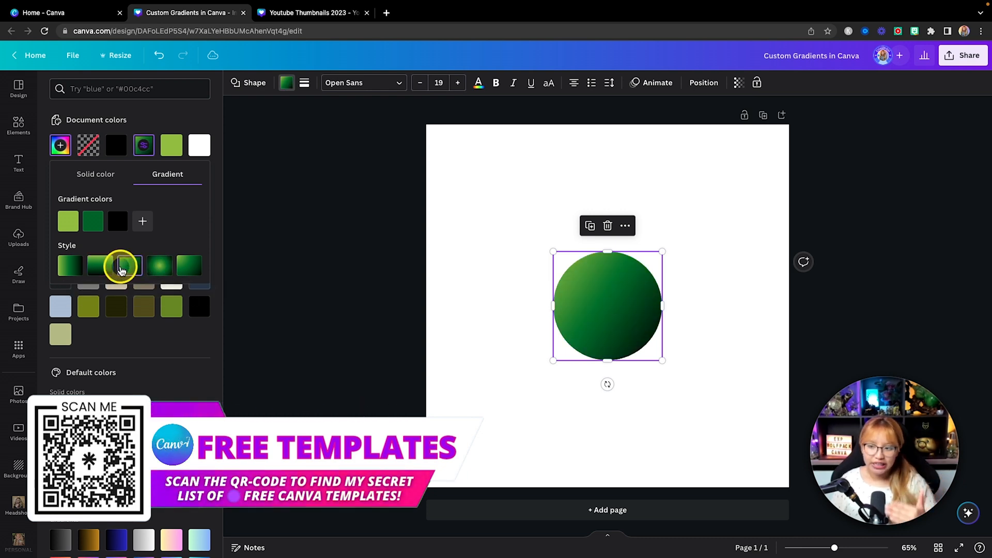
click(159, 266)
click(190, 266)
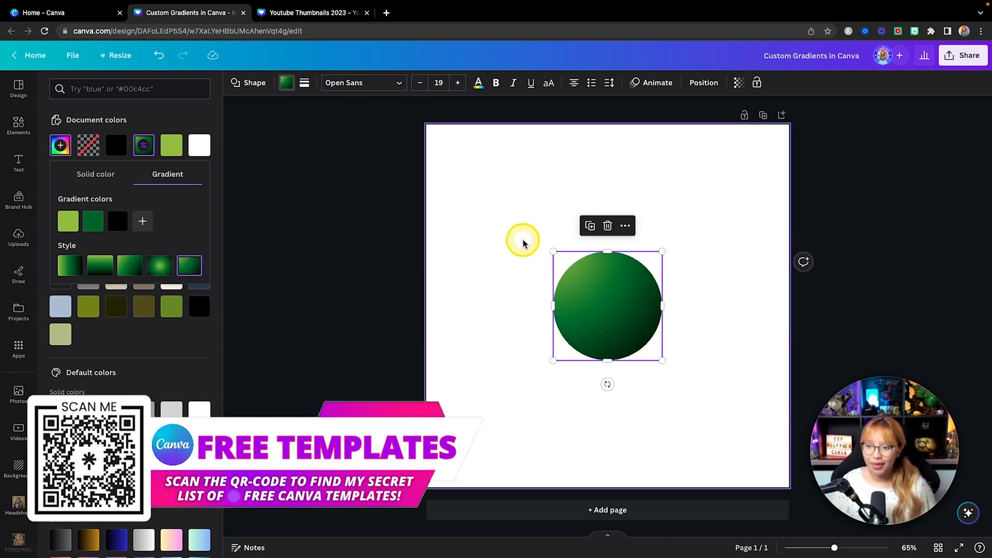
Enlarge the circle from its upper-left and lower-right corners until it fills most of the page.
drag(553, 251, 479, 177)
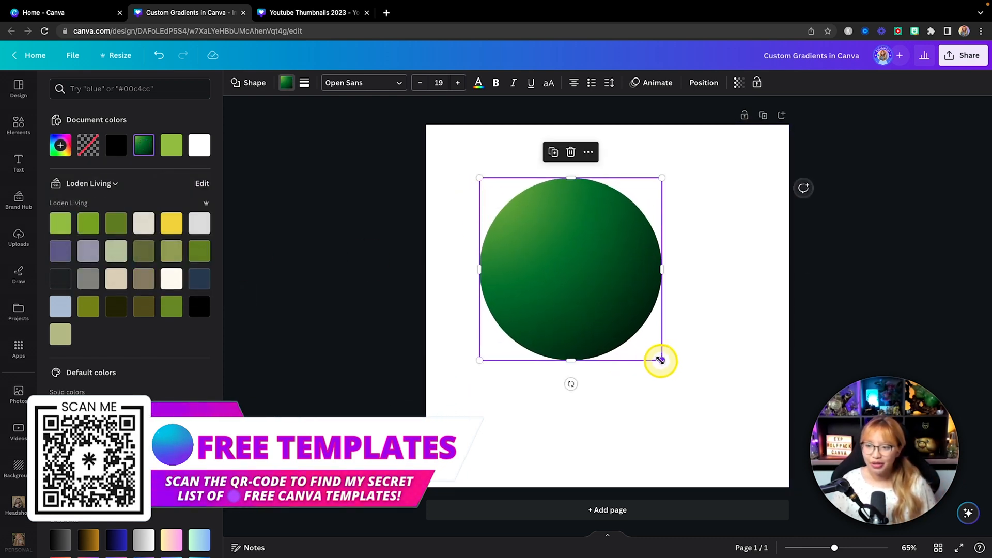
drag(660, 361, 722, 420)
Reorder the circle's gradient colours with black between the two greens, and restore black to the end.
click(144, 145)
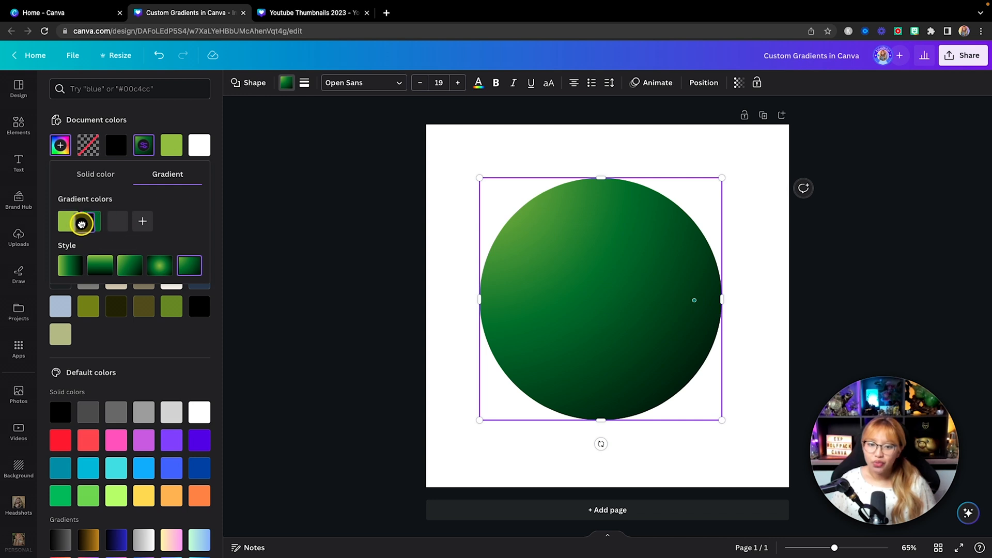
drag(82, 224, 81, 223)
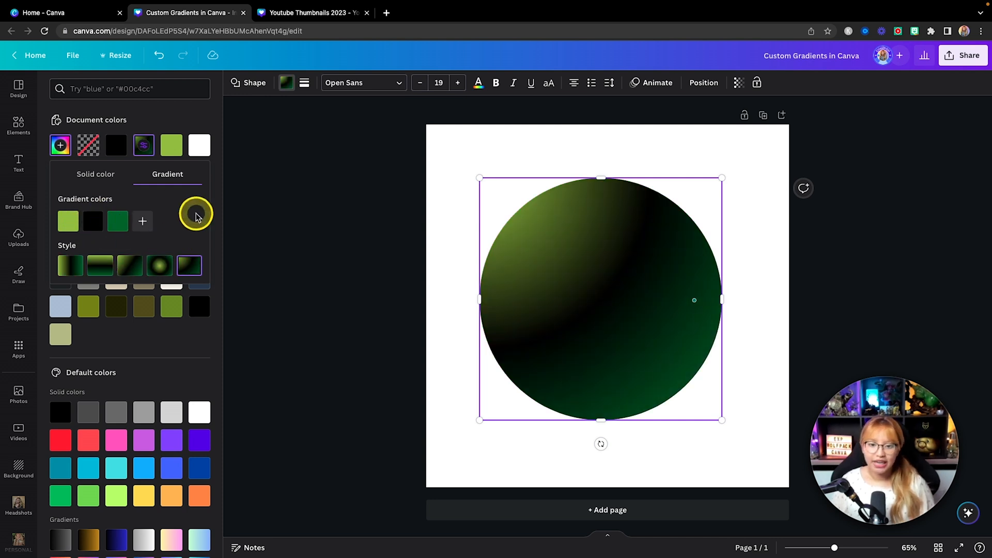
key(ctrl+z)
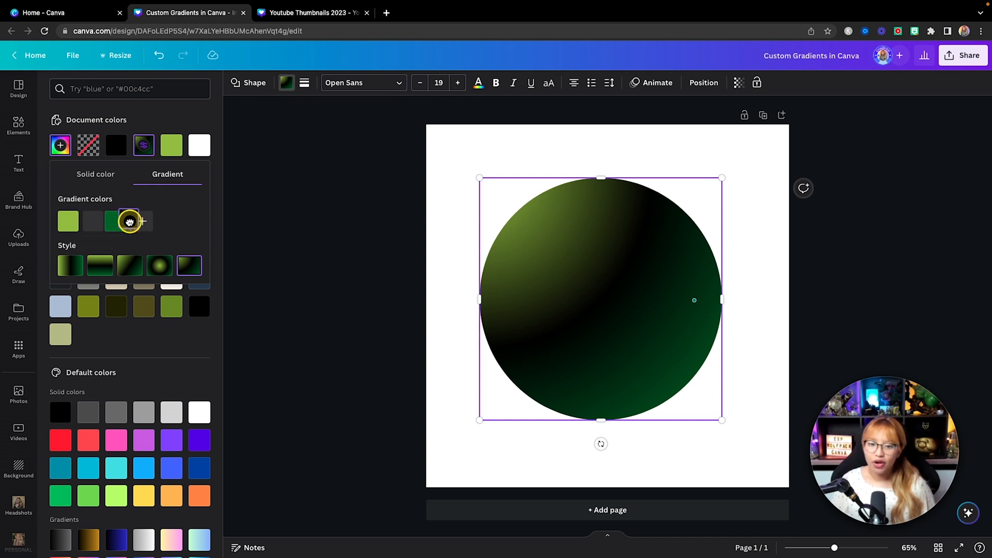
drag(129, 222, 132, 225)
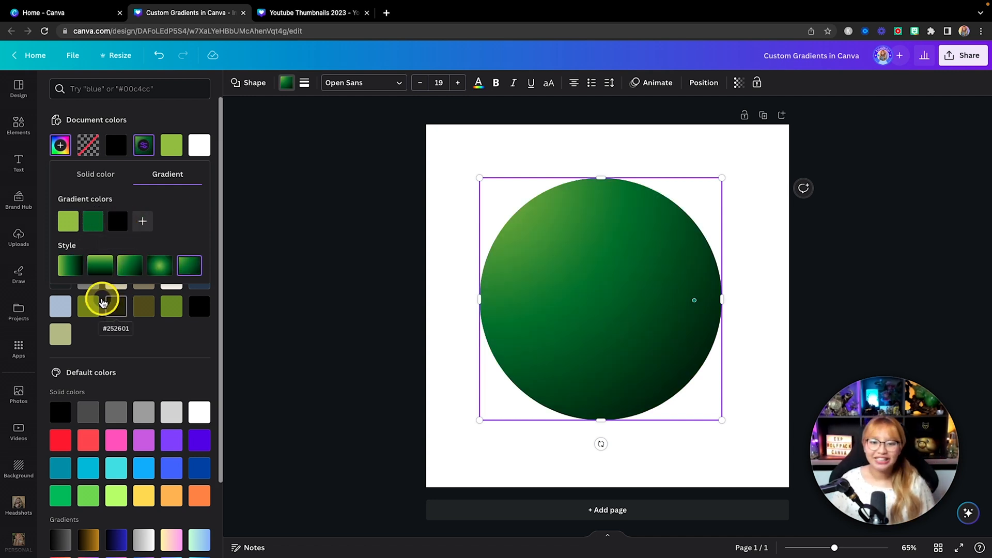
Apply the linear 90° gradient style to the circle and fit it, slightly smaller, into the page's upper-right area.
click(68, 268)
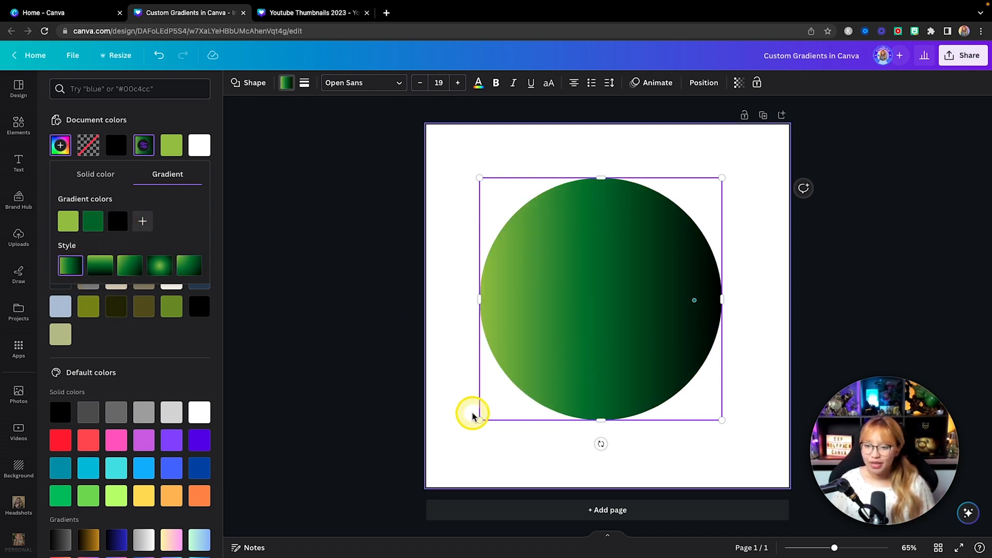
drag(472, 411, 604, 285)
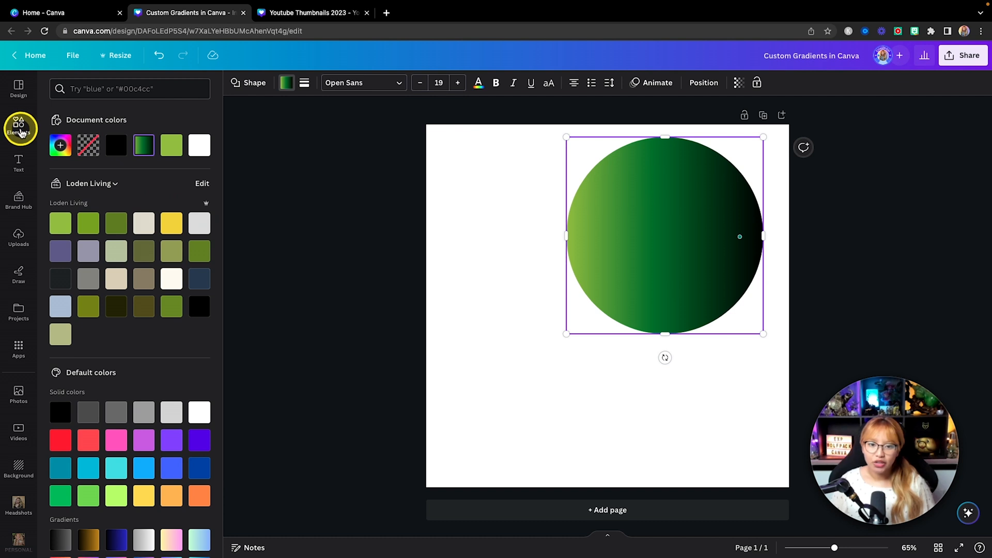
Add a square shape and place it in the lower-left area of the page.
click(20, 129)
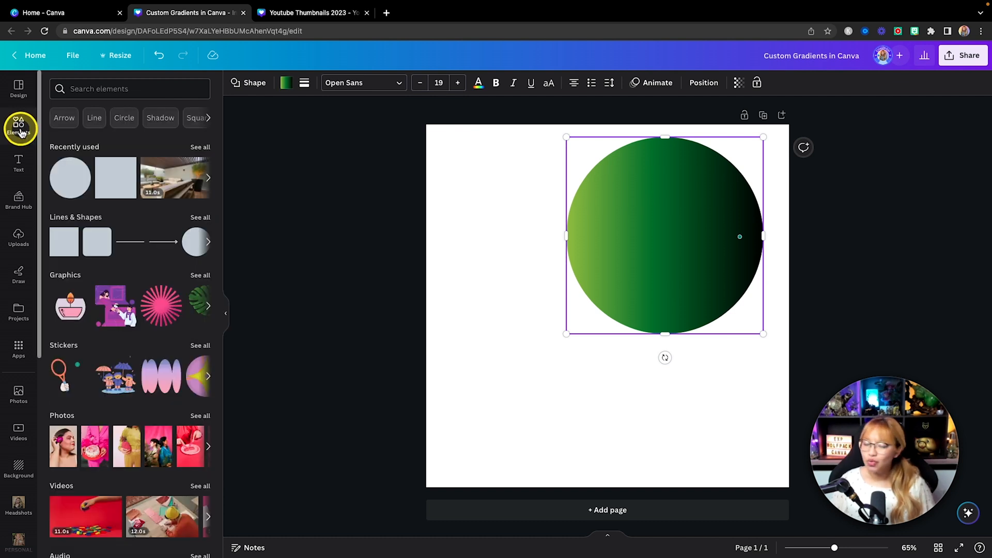
click(63, 251)
drag(594, 274, 531, 383)
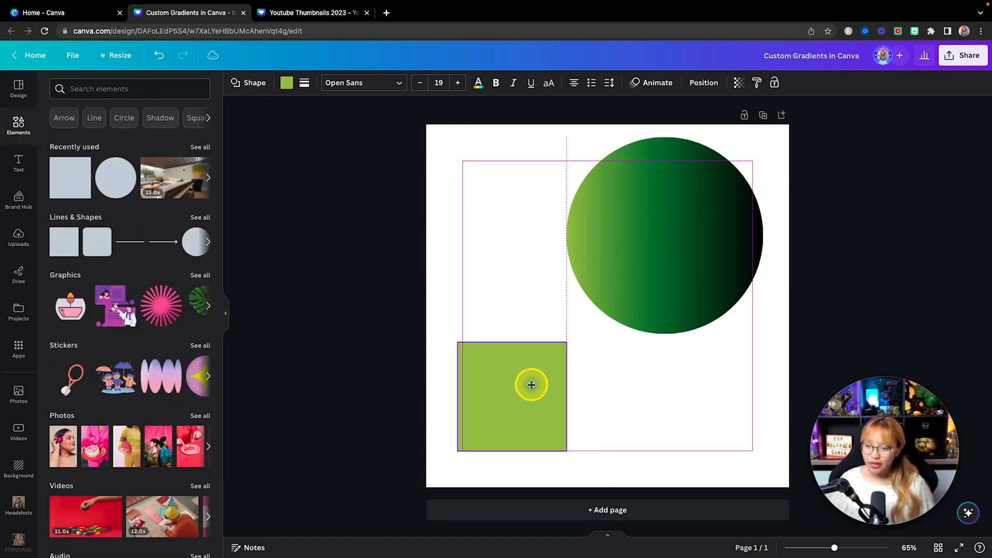
Copy the circle's gradient style onto the square.
click(626, 252)
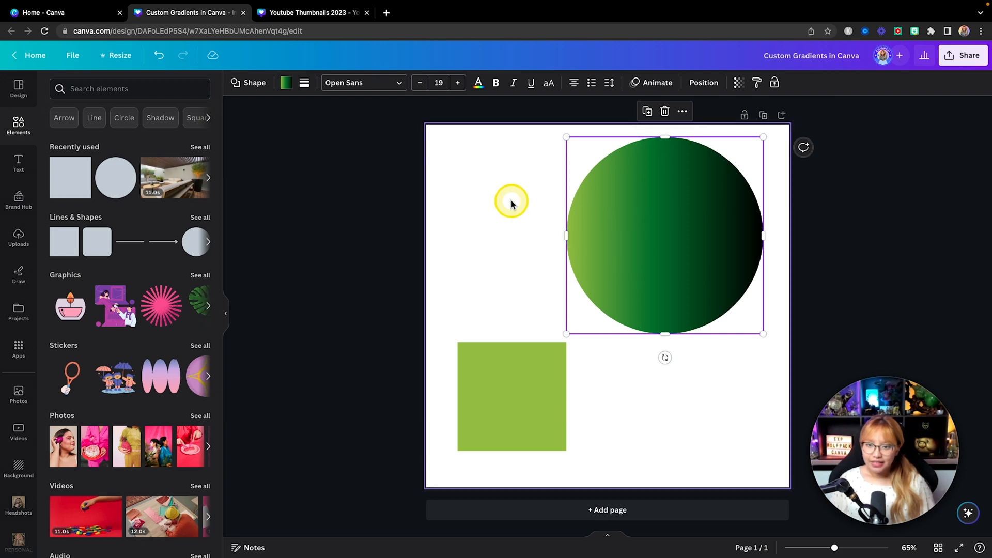
click(286, 83)
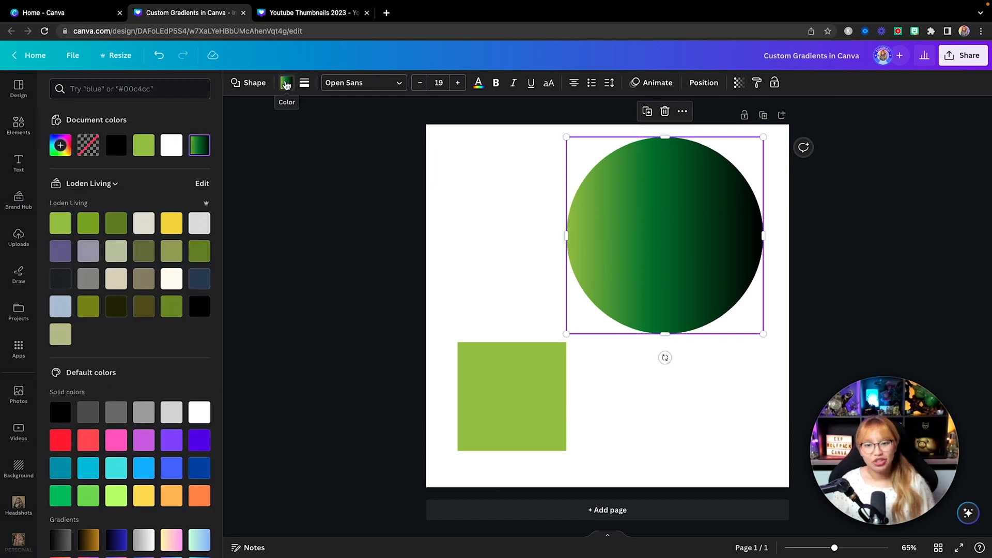
click(202, 146)
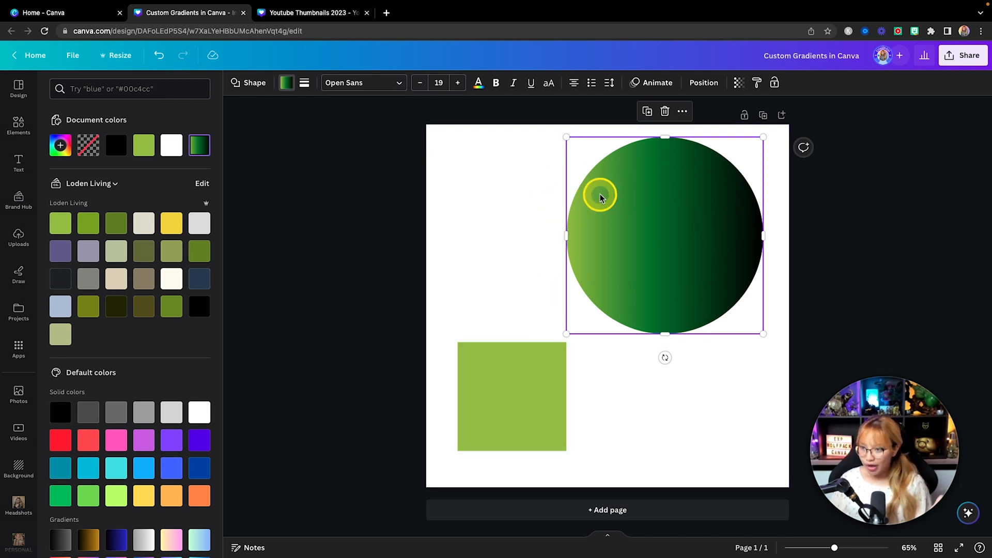
click(681, 231)
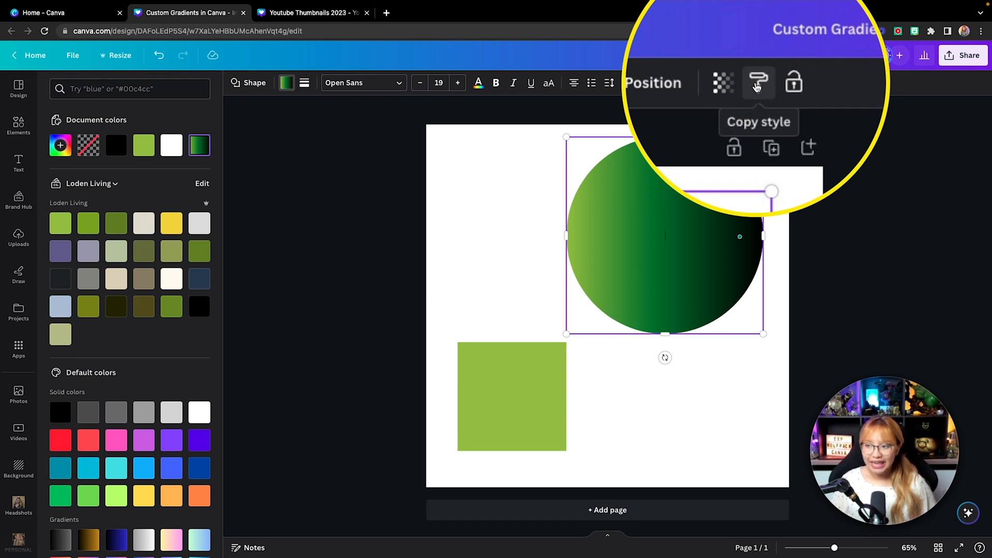
click(756, 82)
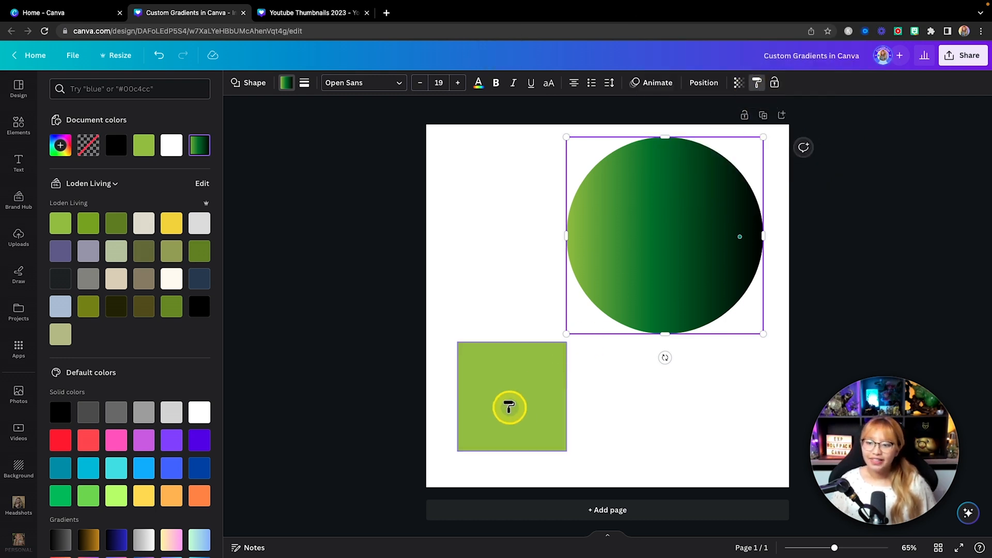
click(518, 400)
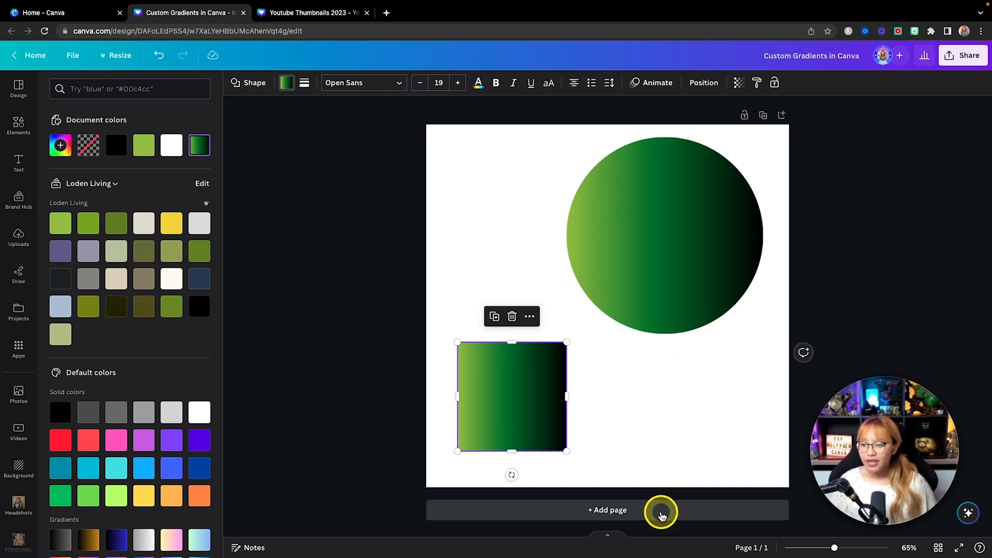
Add a second page and apply the square's gradient style to its background.
click(661, 512)
scroll(644, 365, up, 5)
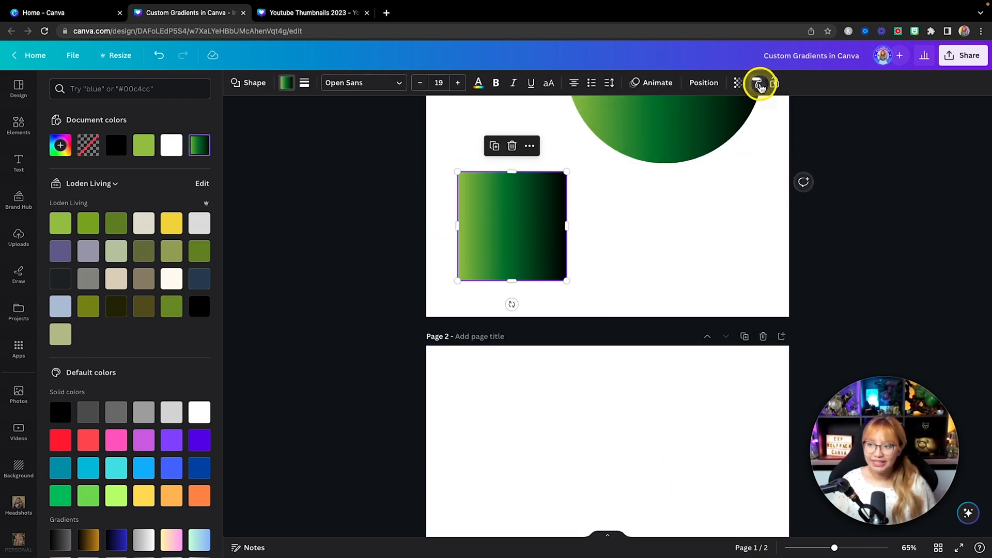
click(758, 85)
click(618, 434)
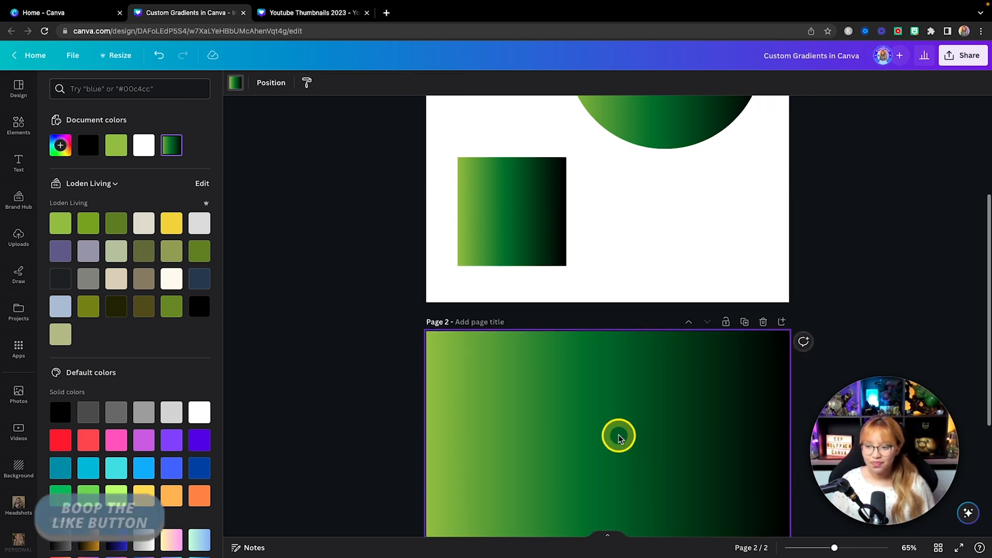
scroll(620, 438, down, 5)
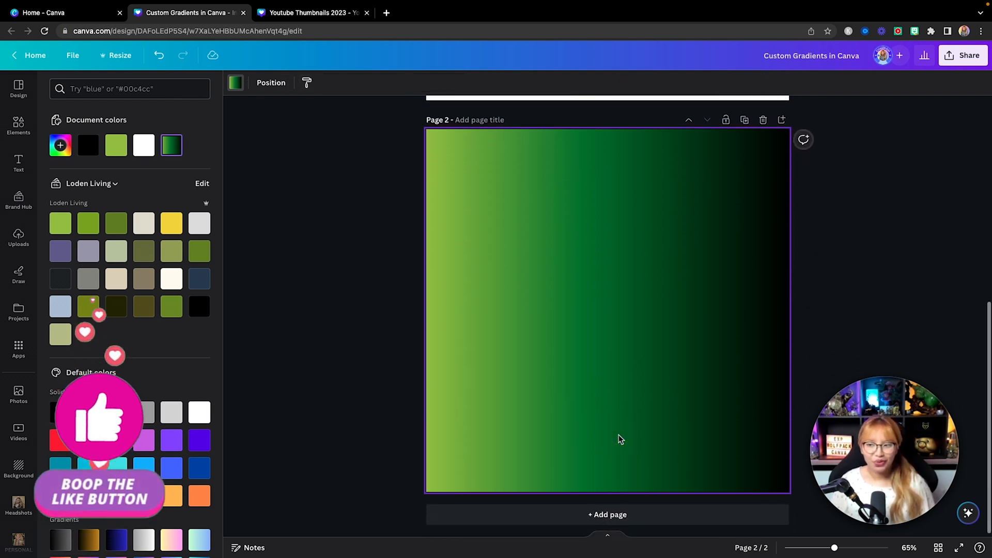
Add a fourth gradient colour to the circle on page 1, black #000000 at 0% opacity.
scroll(620, 439, up, 5)
click(619, 440)
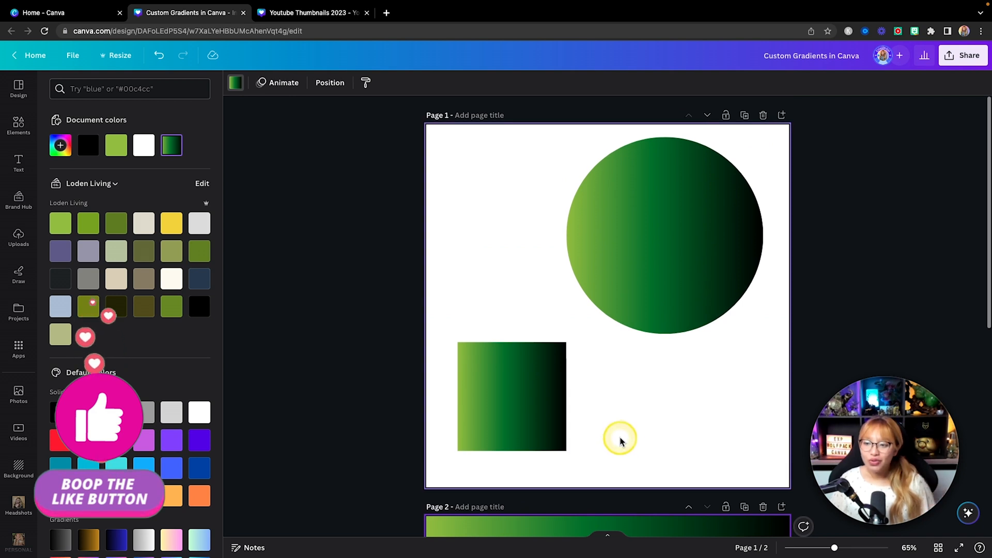
click(641, 263)
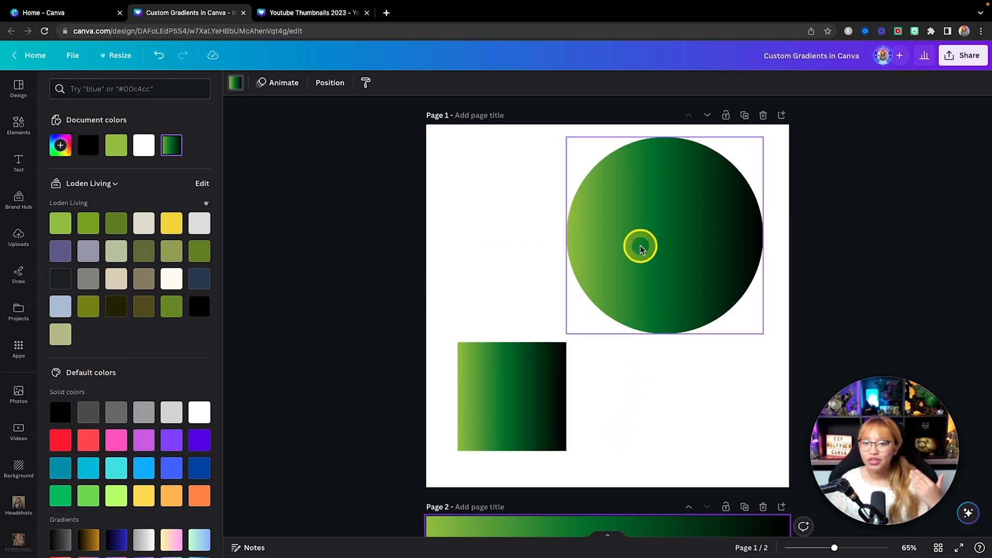
click(679, 248)
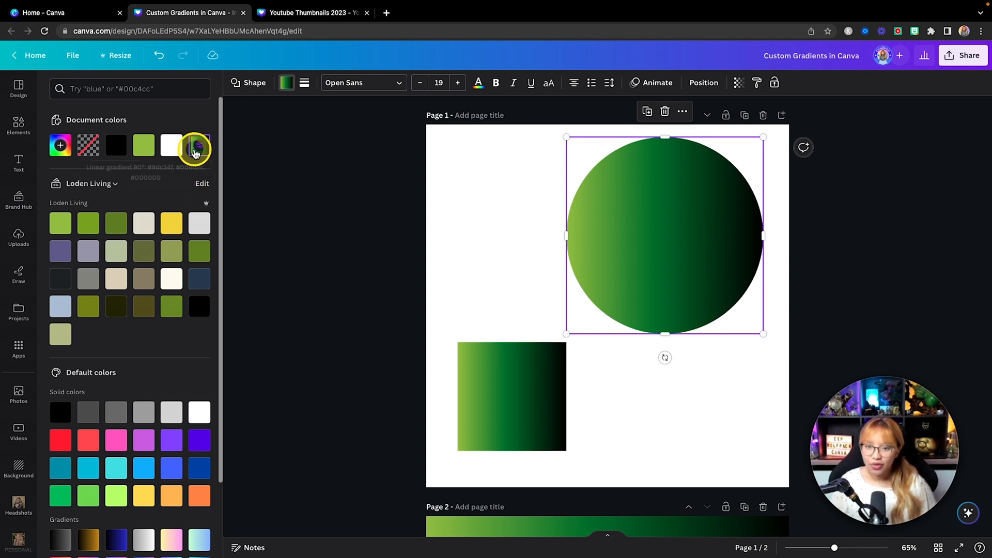
click(199, 145)
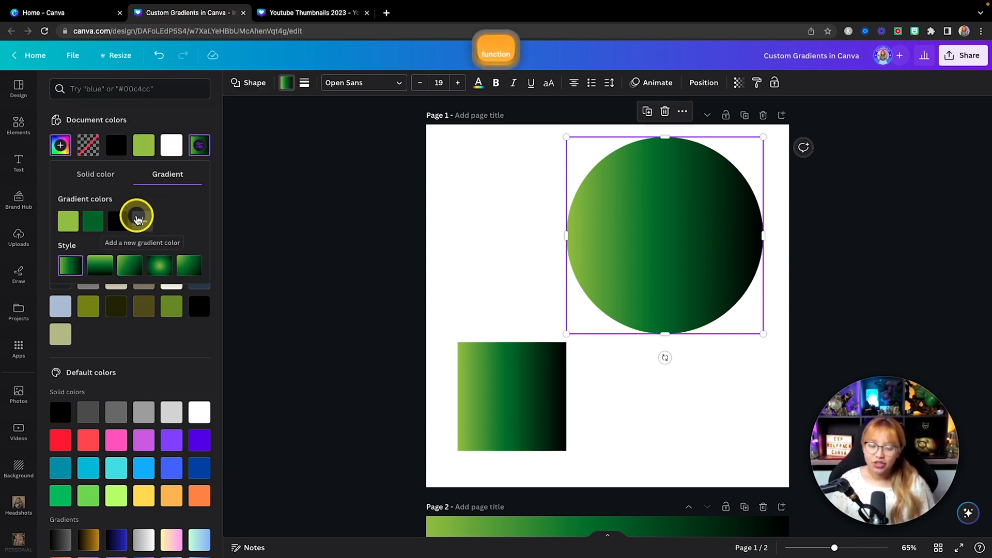
click(143, 222)
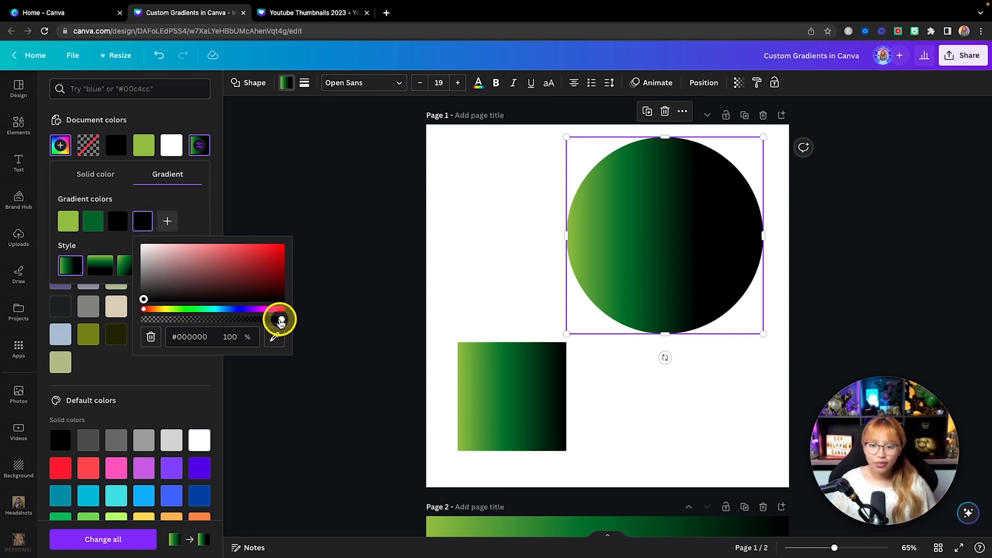
drag(281, 321, 145, 321)
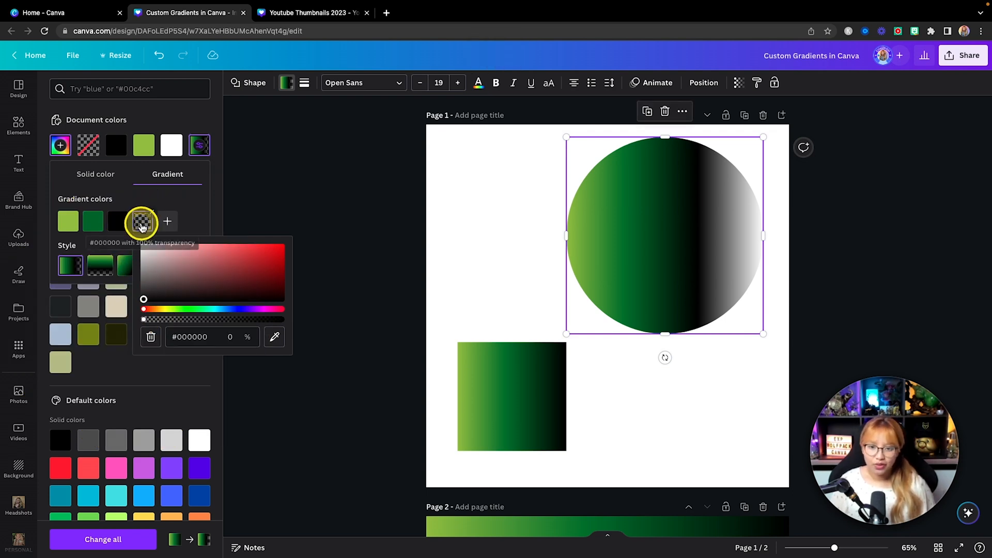
Move the transparent black colour to the first position in the circle's gradient.
click(141, 225)
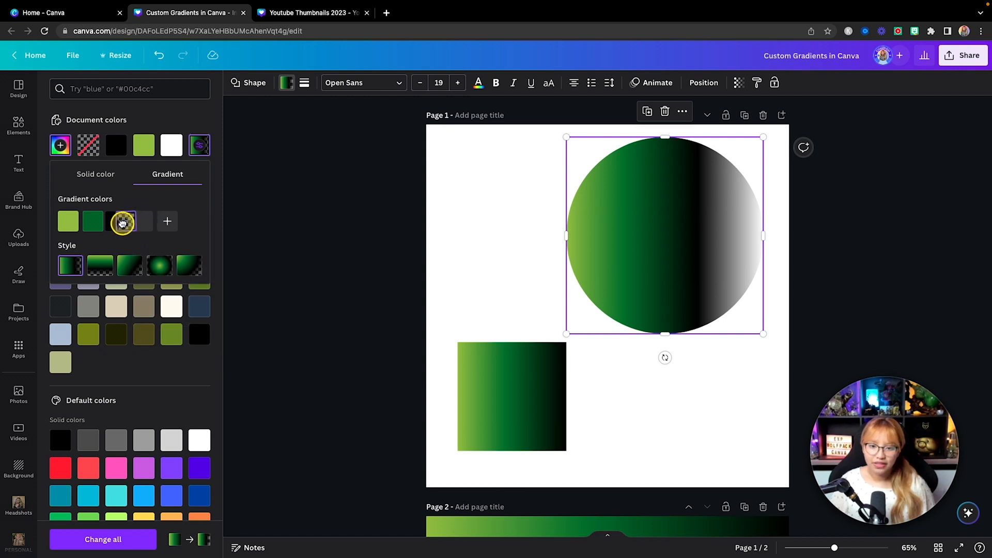
drag(64, 223, 62, 217)
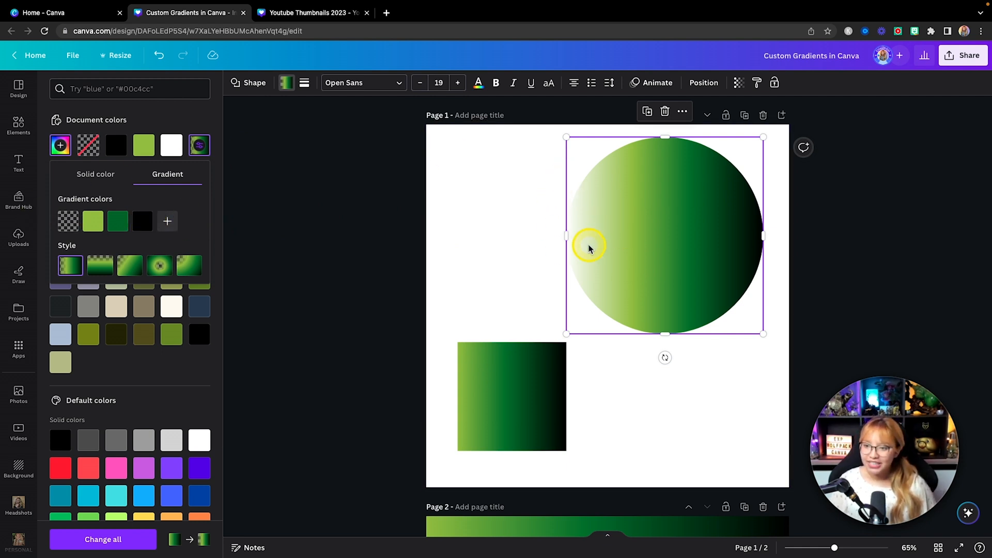
Try a solid light red background on page 1 behind the transparent gradient, and clear it from the page.
click(491, 179)
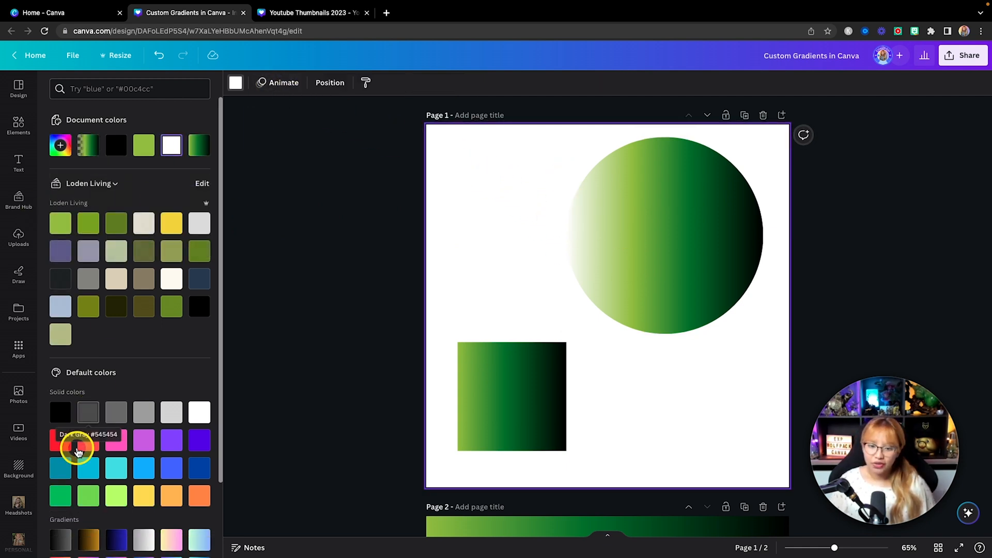
click(90, 445)
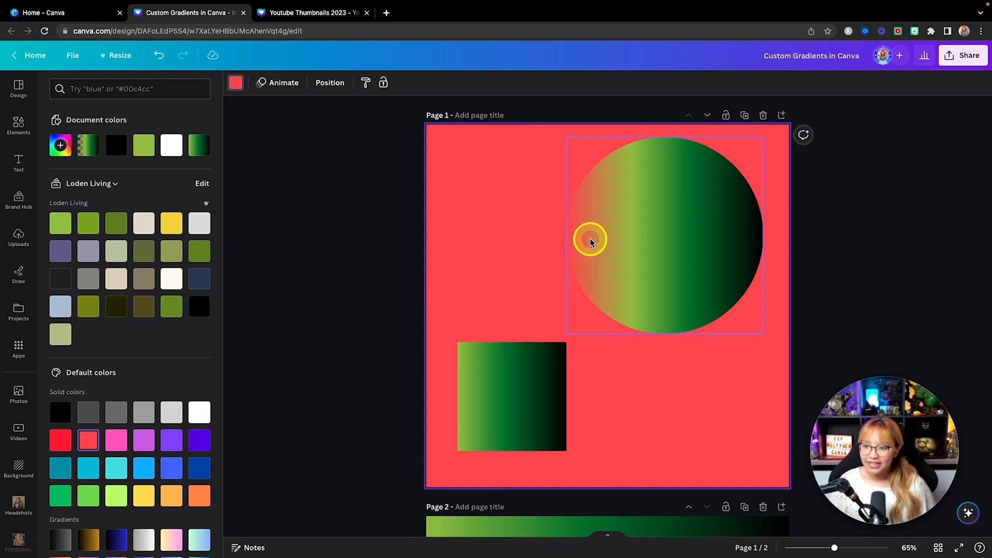
click(576, 223)
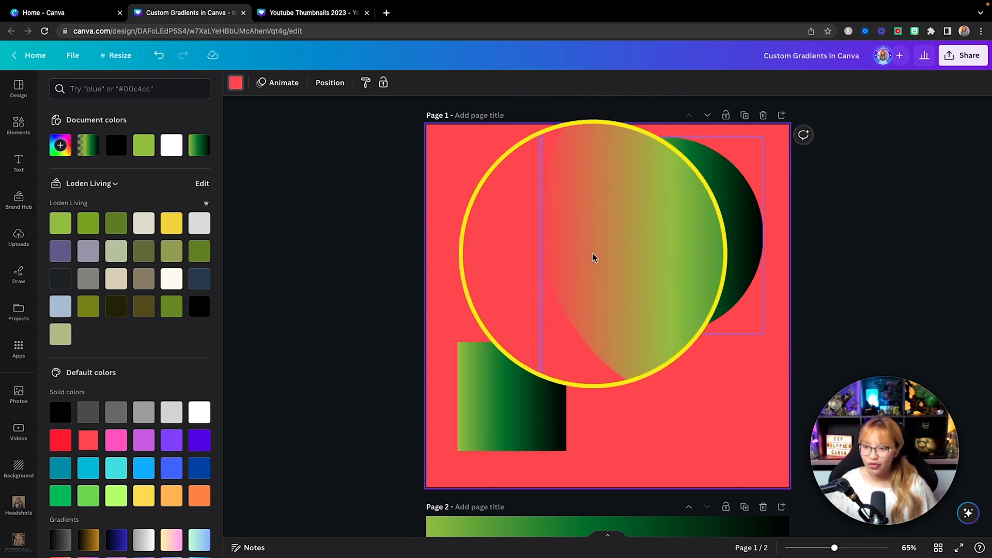
key(fn)
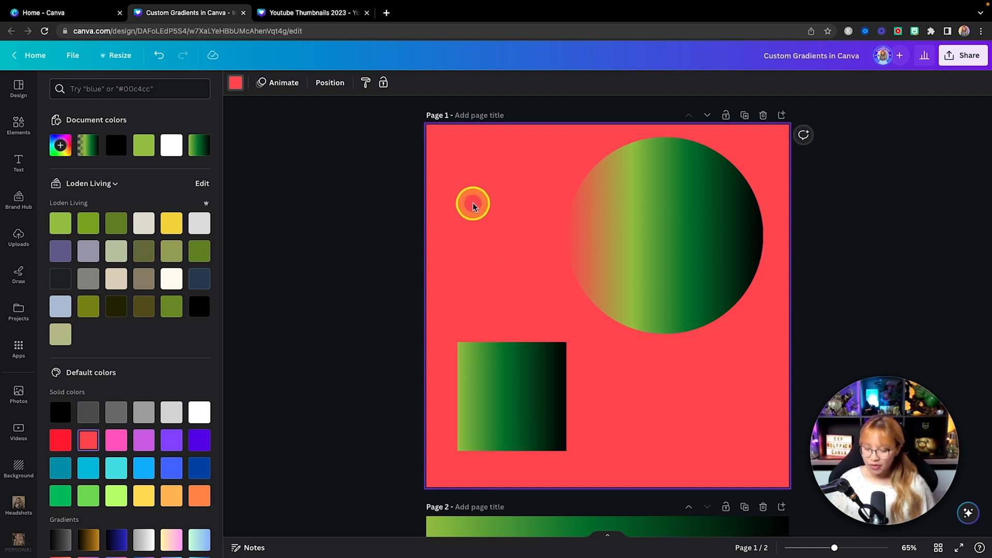
key(BackSpace)
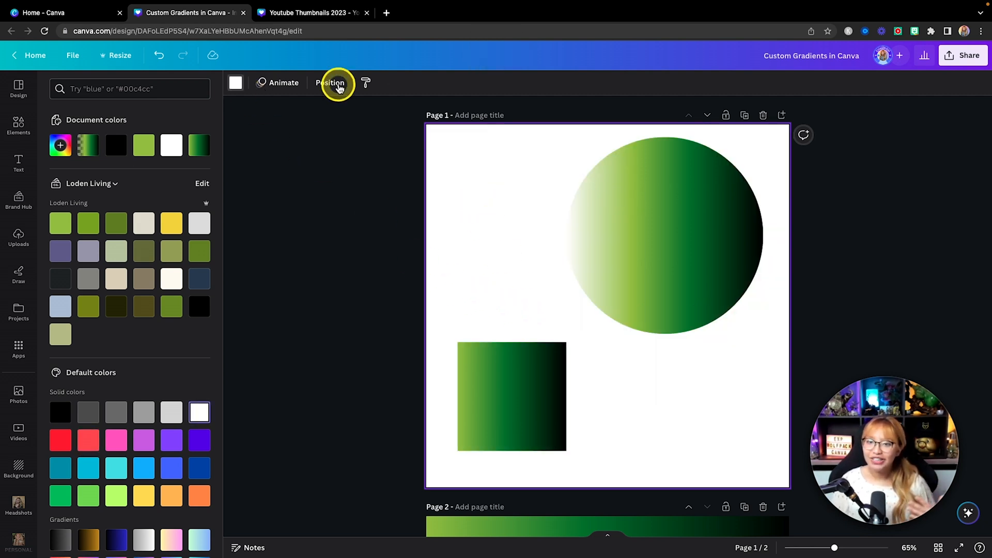
Switch to the Youtube Thumbnails 2023 design and select the blank page 50.
click(329, 13)
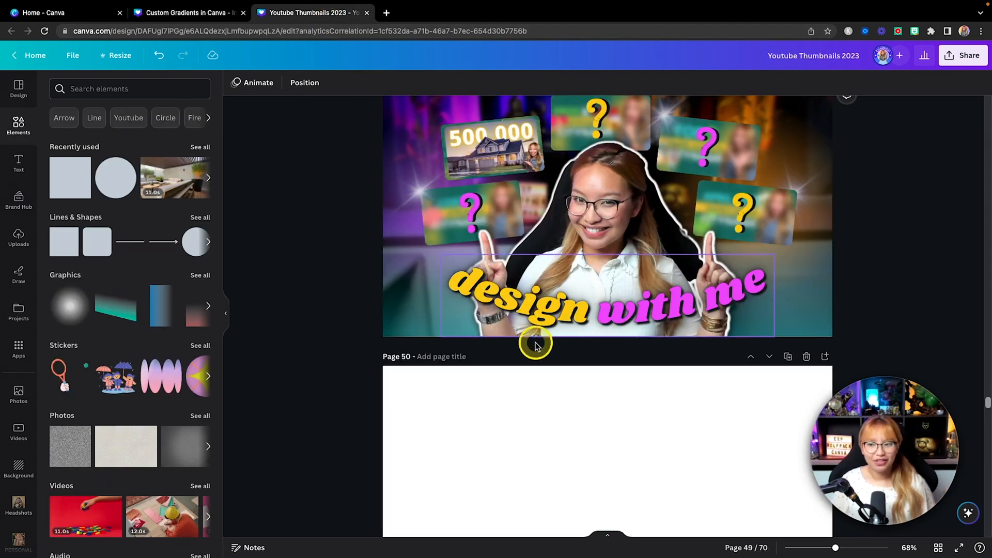
scroll(565, 457, up, 1)
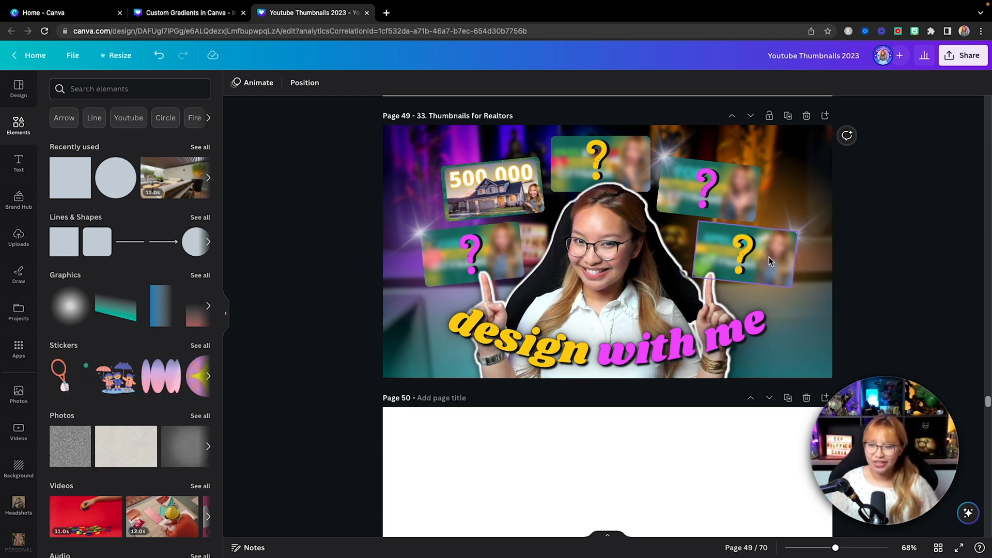
scroll(769, 256, down, 3)
click(572, 345)
scroll(526, 305, down, 2)
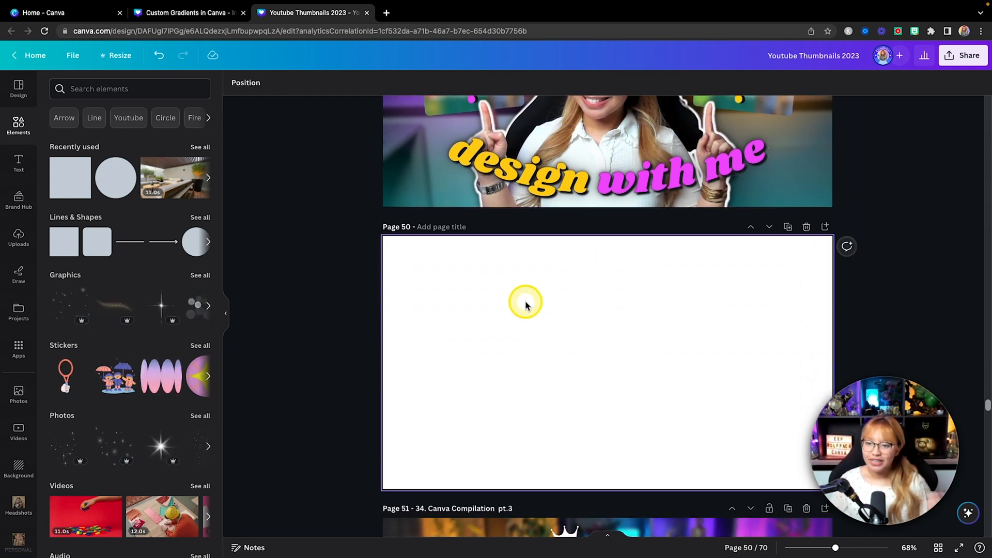
click(508, 303)
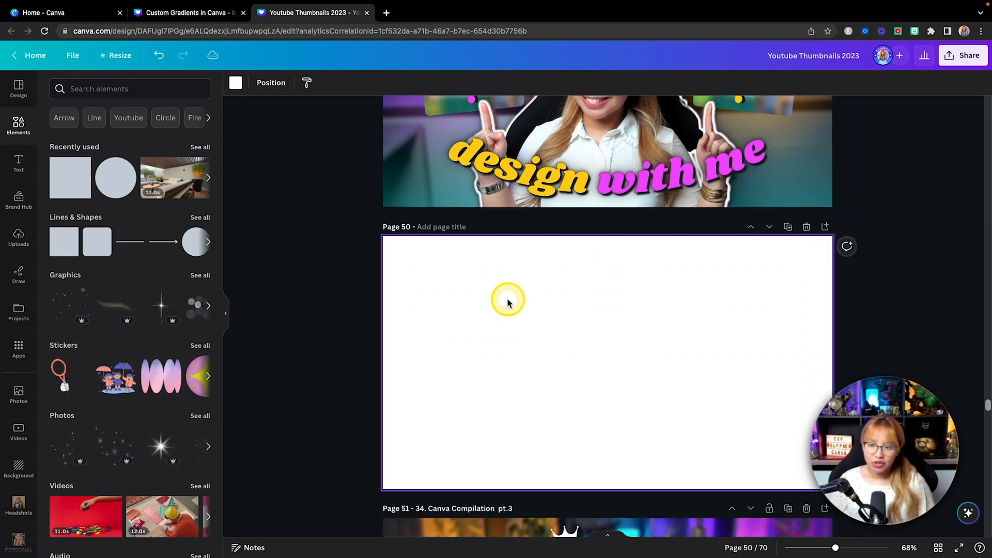
Add a square shape to page 50 and stretch it to cover the whole page.
click(69, 185)
drag(611, 350, 425, 264)
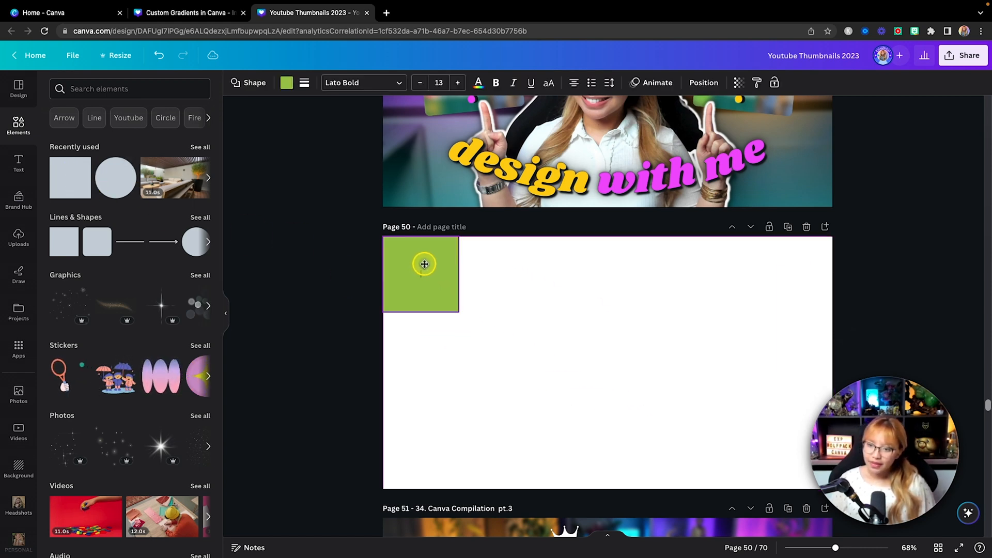
drag(458, 311, 829, 489)
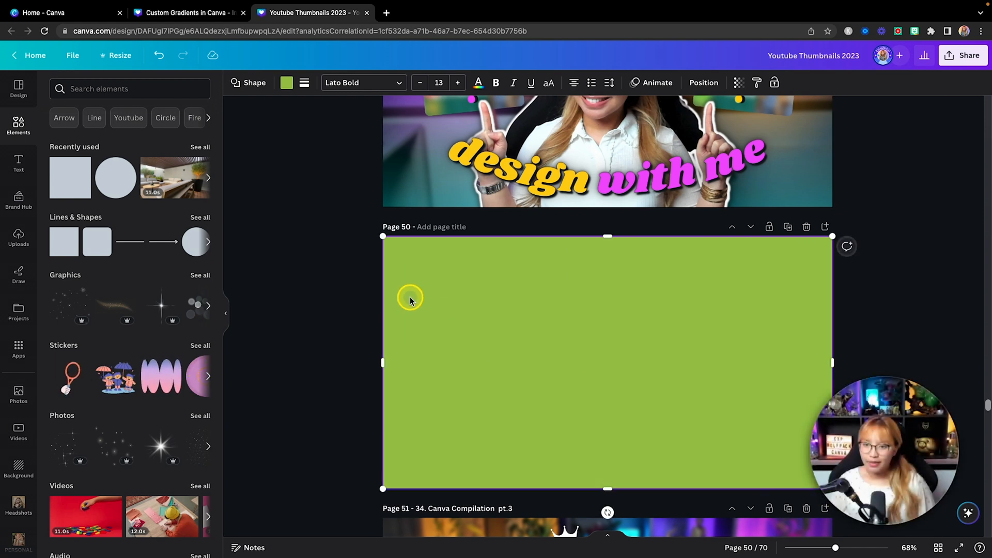
Fill the full-page shape with black #000000 and change the fill from a solid colour to a gradient.
click(286, 83)
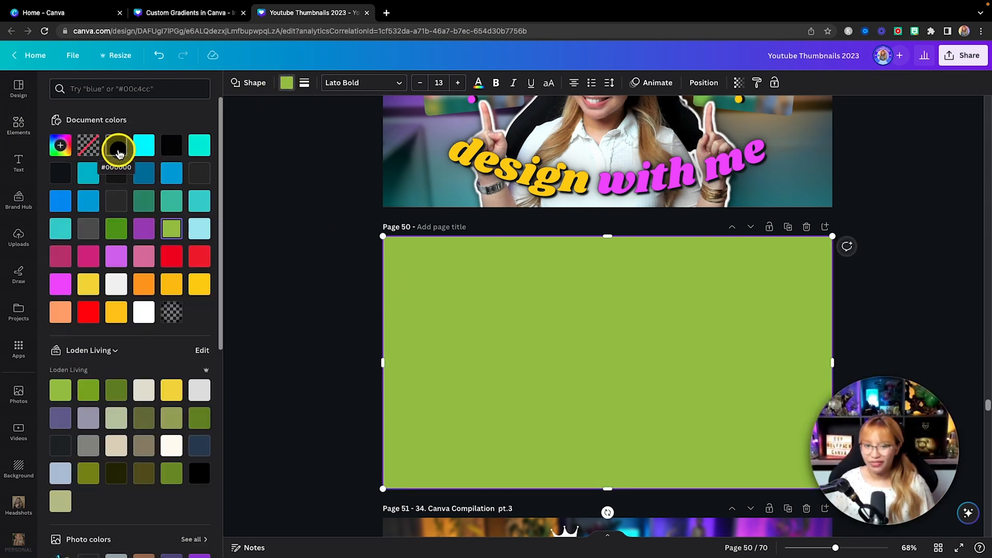
click(119, 150)
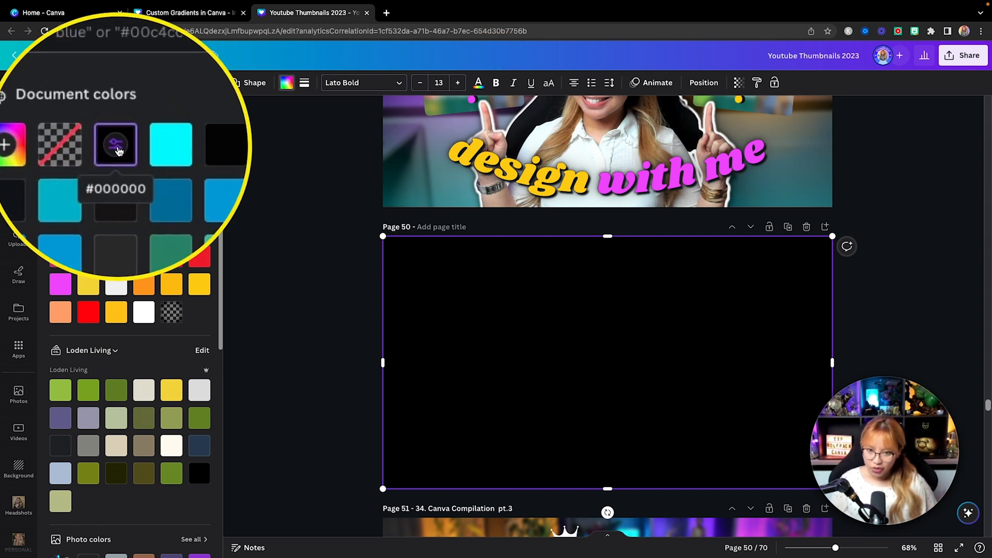
click(115, 145)
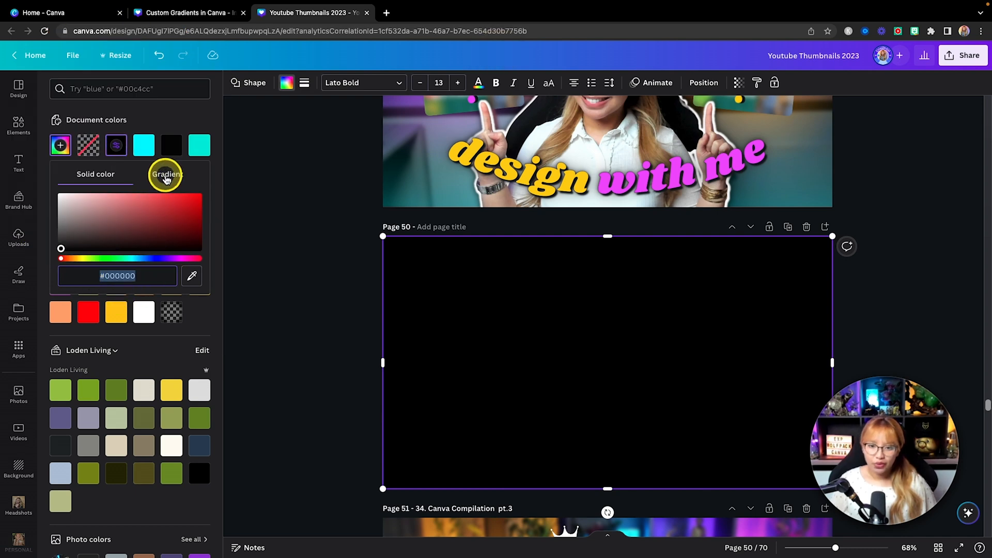
click(165, 175)
Set the second gradient colour, grey #555555, to 0% opacity.
click(94, 223)
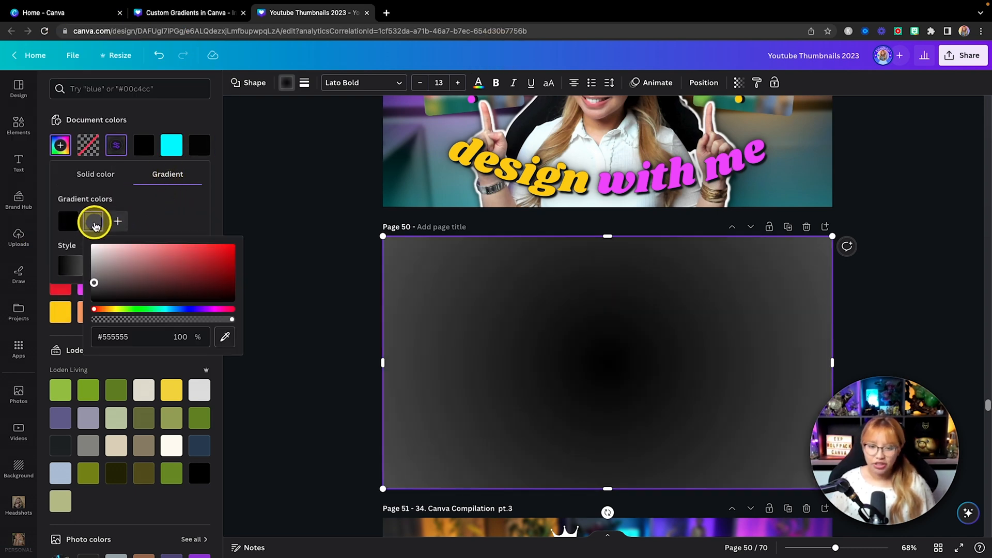
click(110, 339)
drag(115, 324, 84, 322)
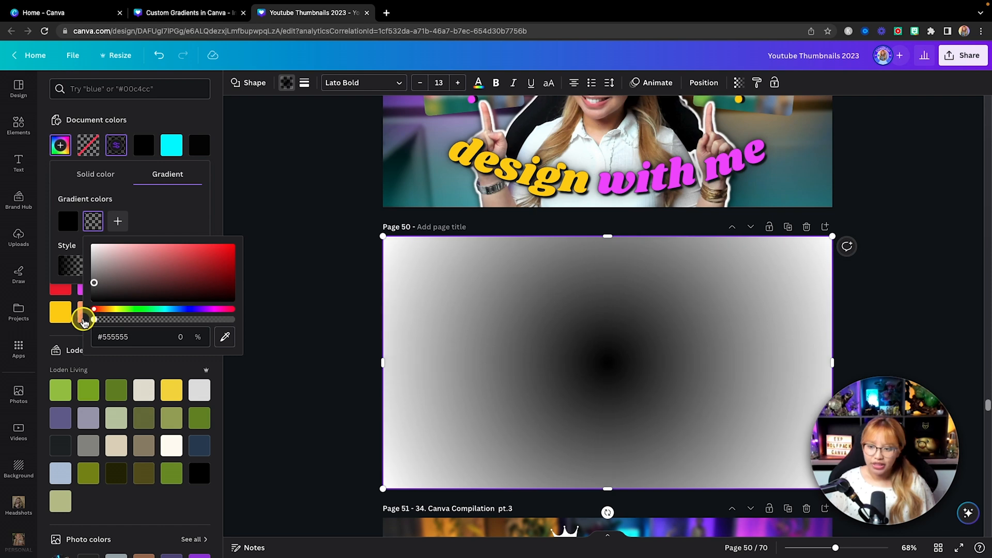
click(156, 215)
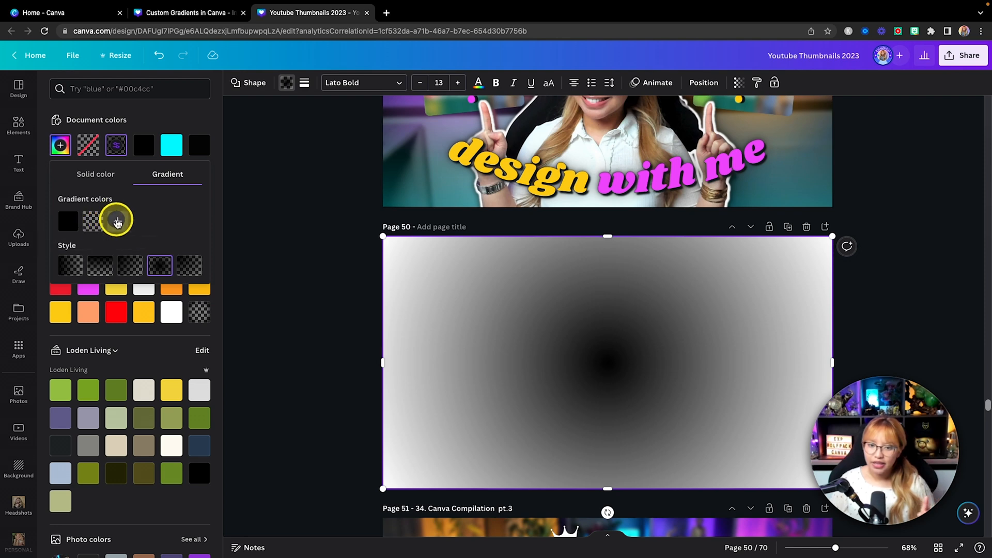
Add a third gradient colour and move black to the last position so that it darkens the page edges.
click(118, 221)
drag(75, 222, 133, 221)
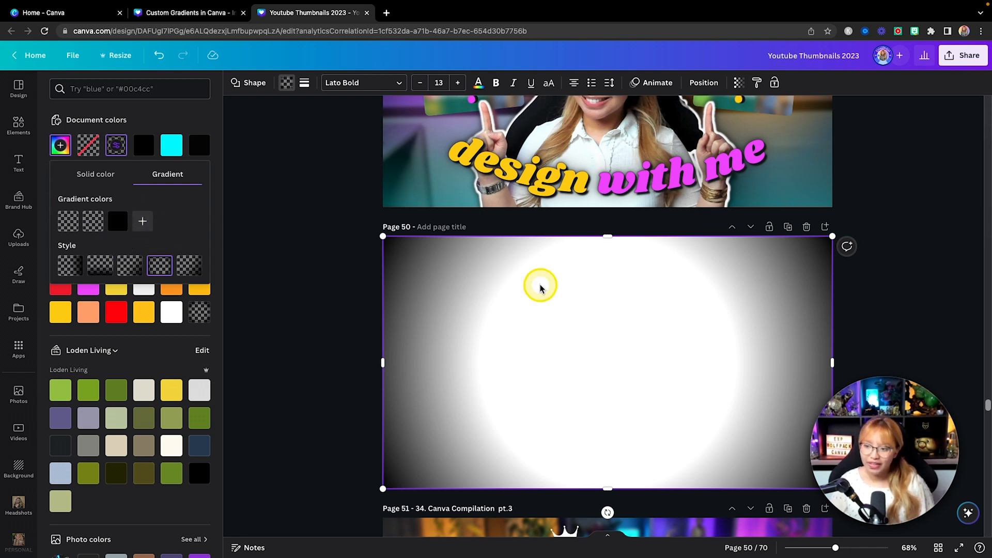
Set the middle gradient colour, #555555, to 8% opacity and finish editing the fill.
click(89, 228)
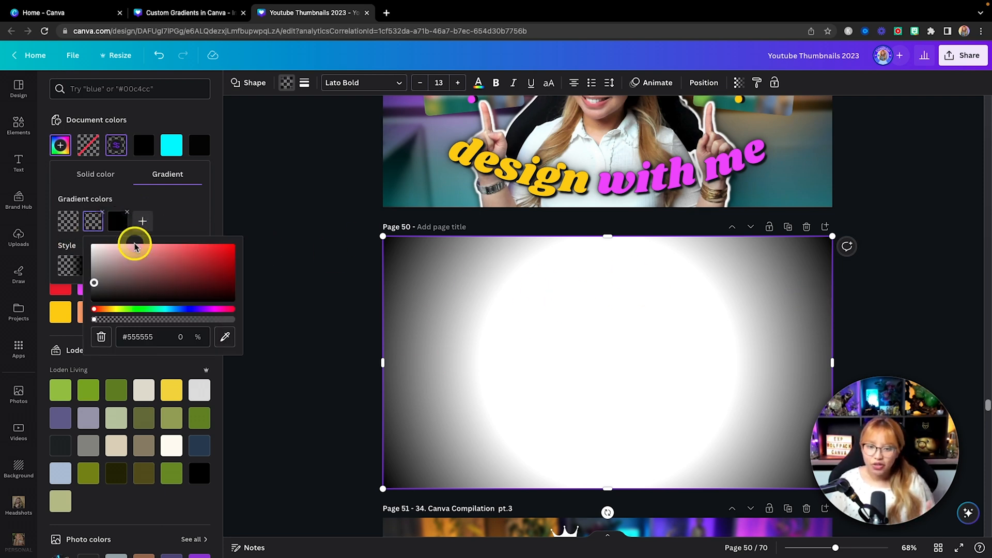
mouse_move(109, 323)
mouse_down()
mouse_move(172, 321)
mouse_move(70, 316)
mouse_move(106, 323)
mouse_up()
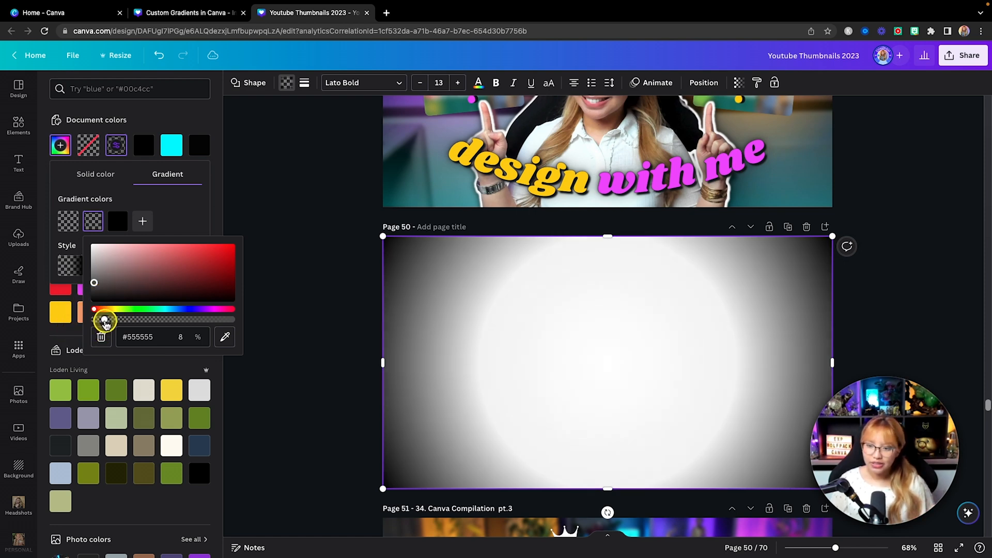
click(180, 219)
click(872, 292)
Copy the gradient shape from page 50 and paste it over the thumbnail on page 49, Thumbnails for Realtors.
click(782, 292)
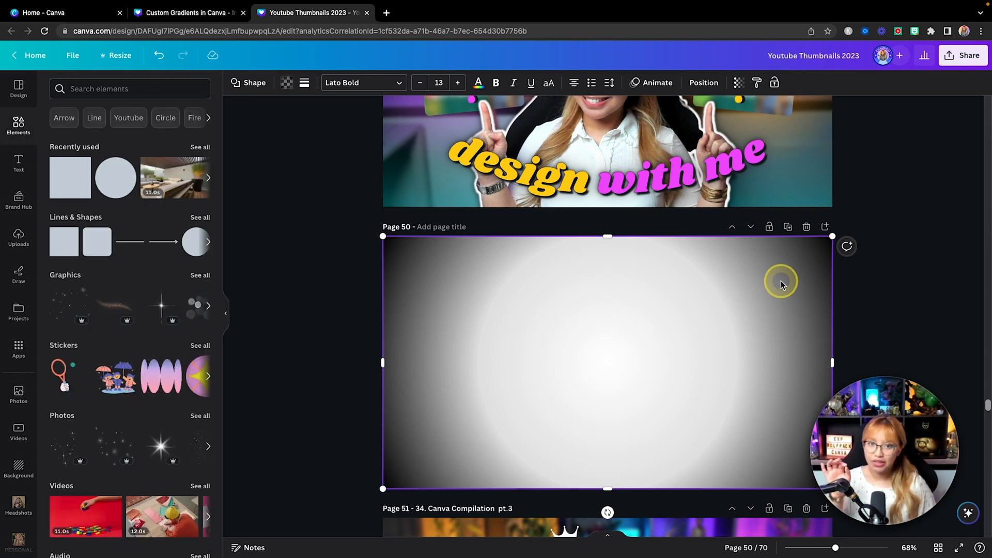
key(ctrl+c)
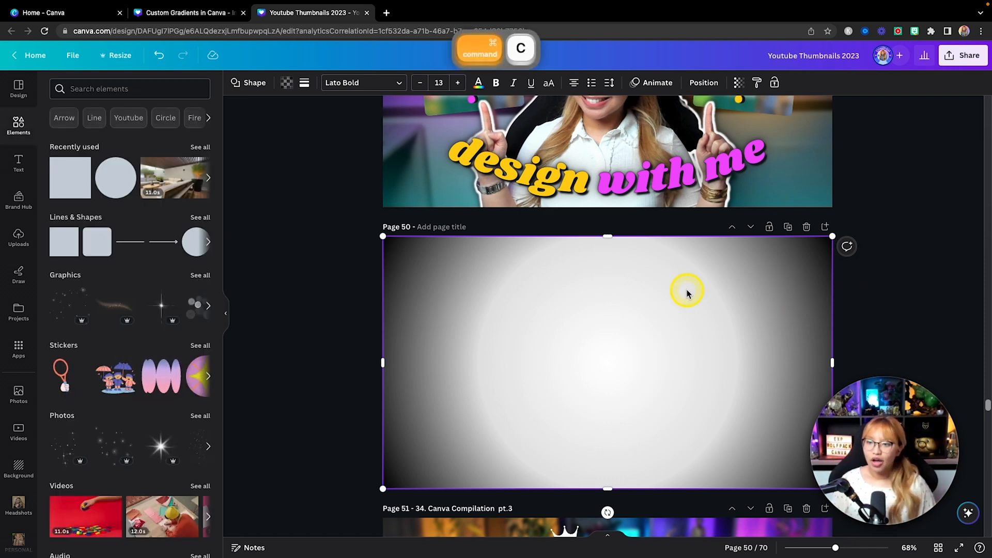
scroll(686, 288, up, 5)
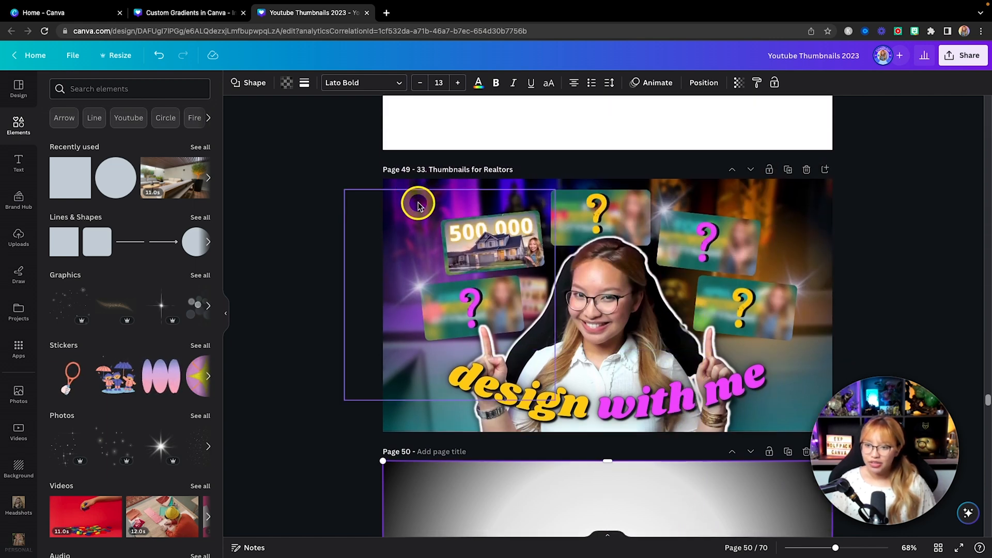
click(418, 205)
key(ctrl+v)
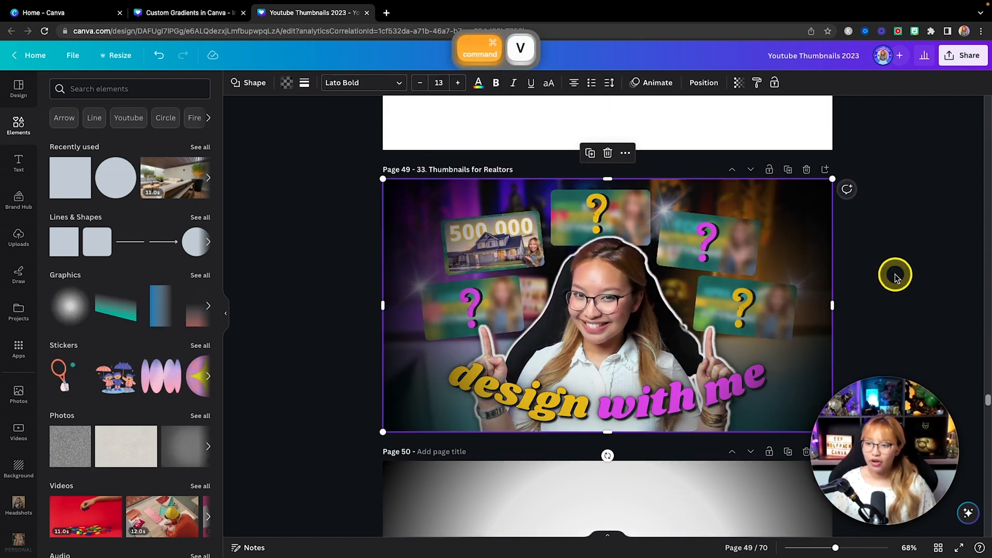
Duplicate page 49 and delete the gradient overlay from the copy to compare the thumbnail with and without it.
scroll(897, 275, down, 1)
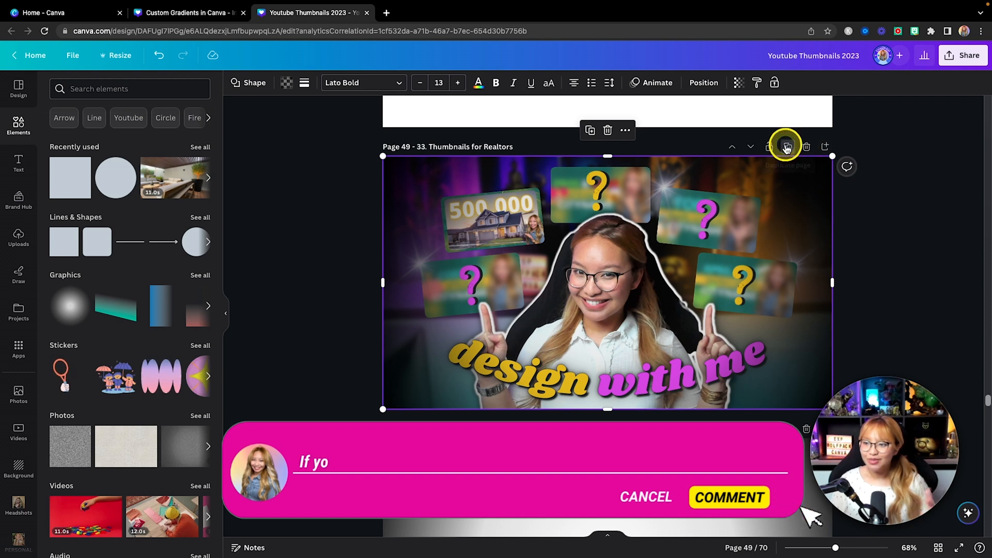
click(787, 148)
key(BackSpace)
scroll(815, 198, up, 1)
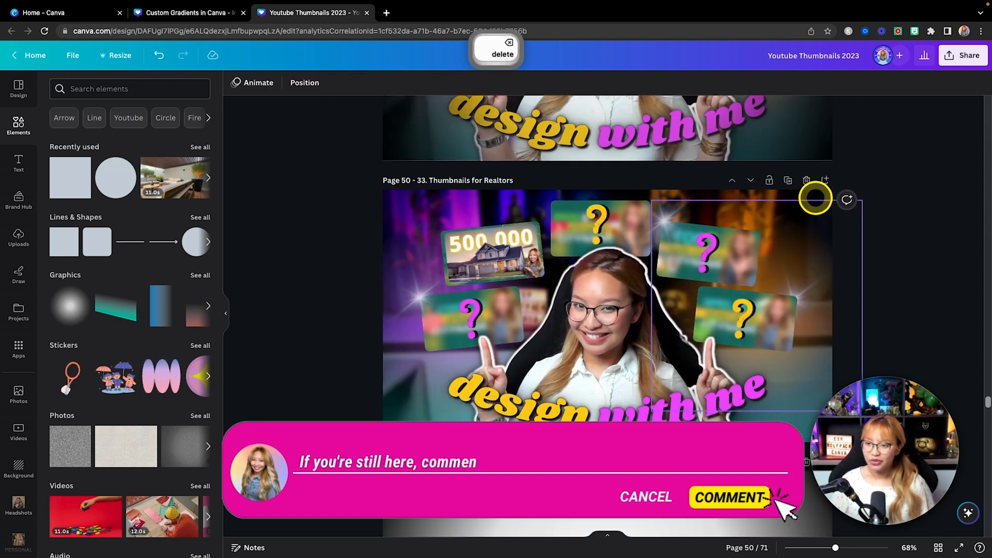
scroll(832, 203, up, 6)
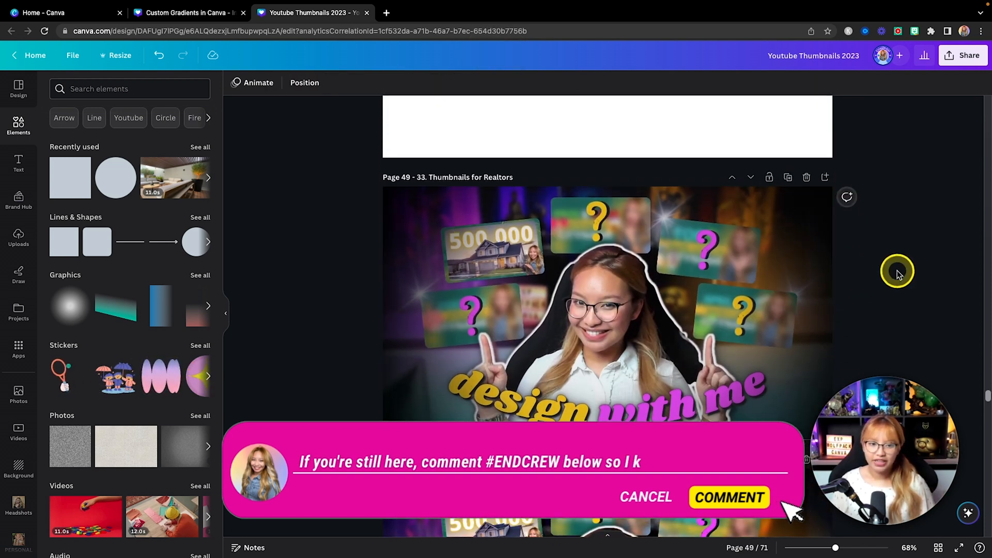
scroll(895, 271, down, 6)
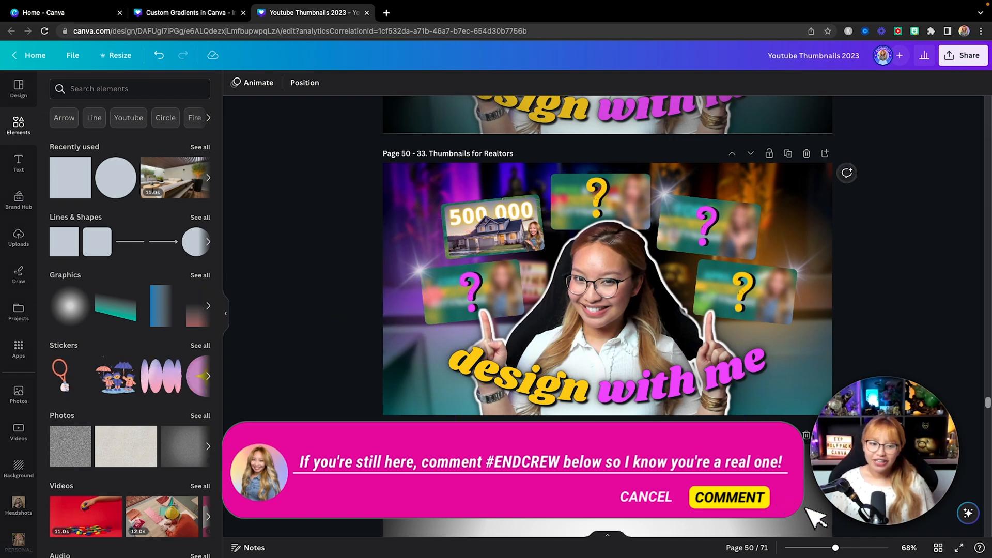